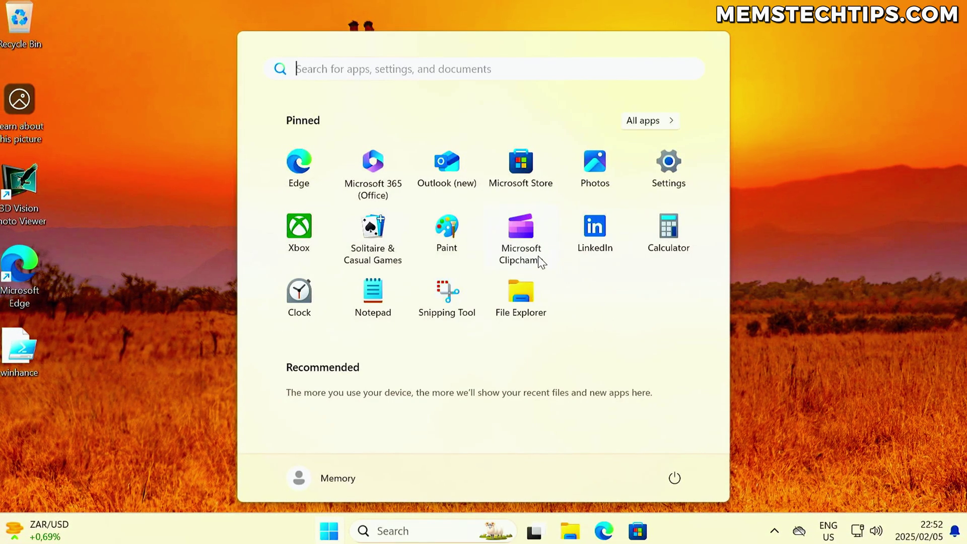
# - Inspect the widgets and OneDrive status on the default Windows desktop, and browse the installed apps list on the debloated system
pyautogui.click(54, 532)
pyautogui.click(797, 529)
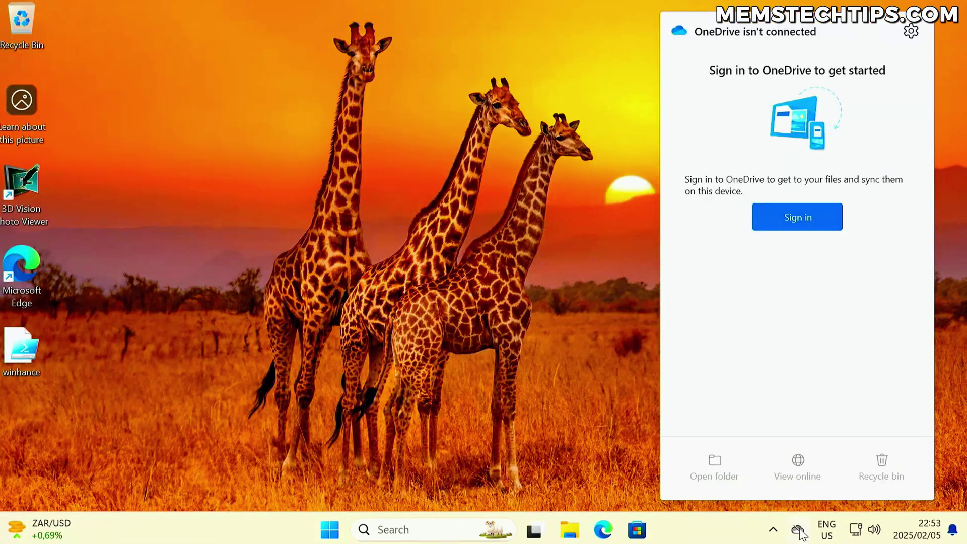
pyautogui.click(937, 536)
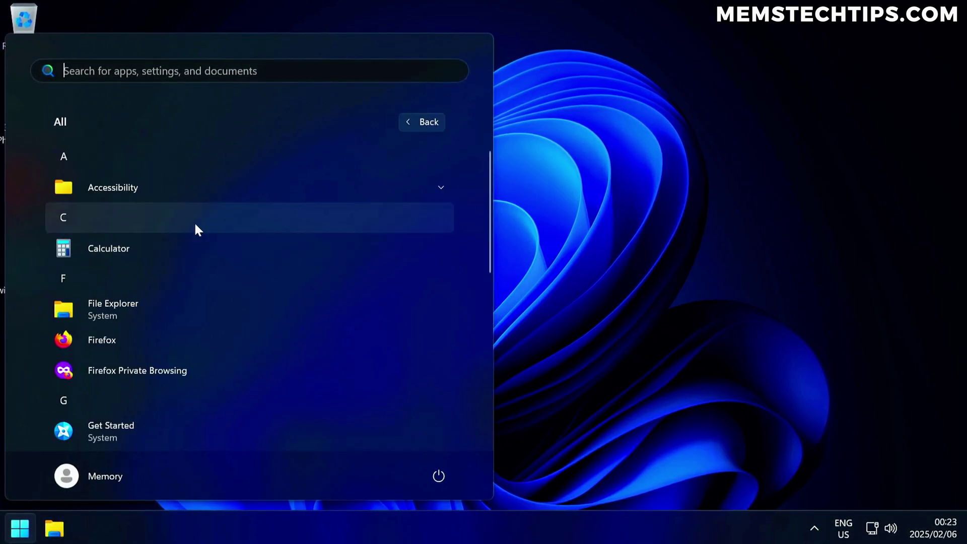
pyautogui.scroll(-1, 151, 194)
pyautogui.scroll(-6, 155, 182)
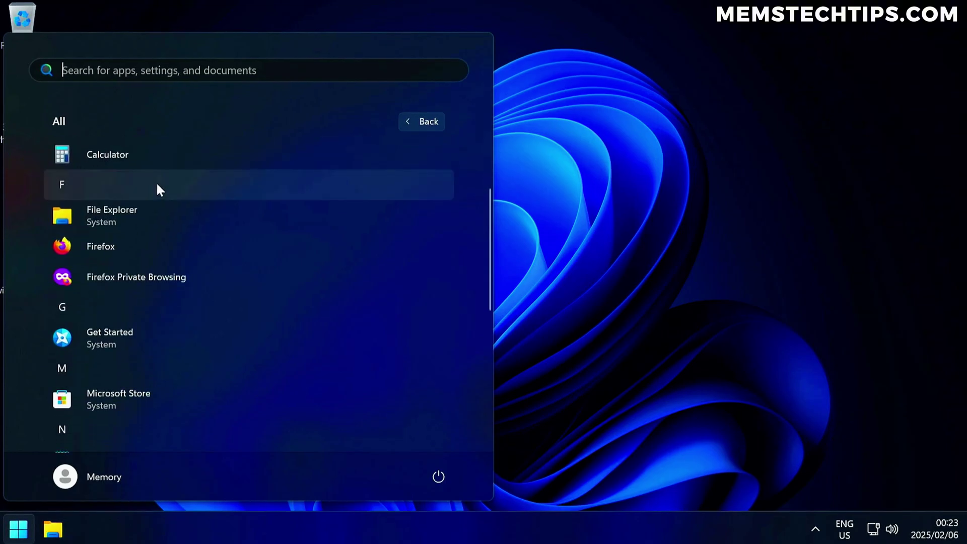
pyautogui.scroll(-2, 159, 190)
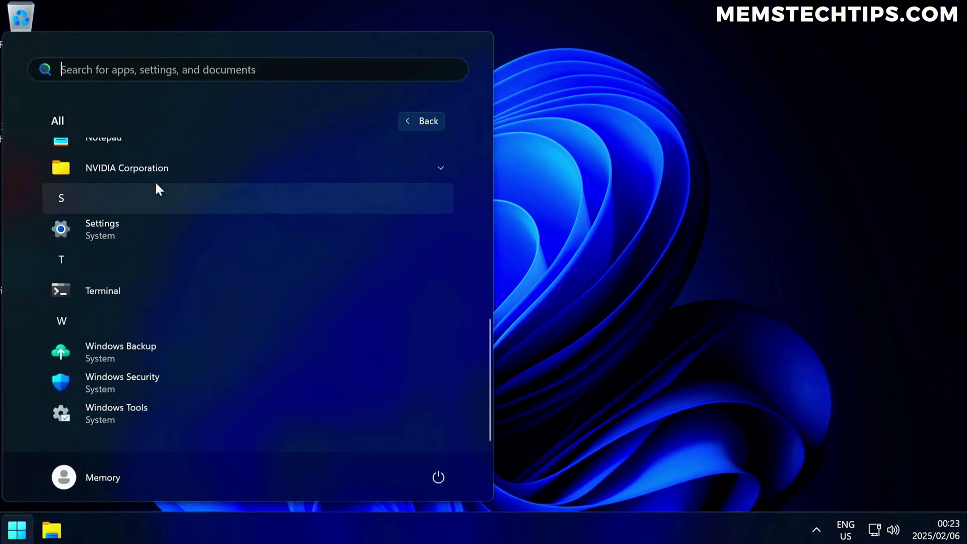
pyautogui.scroll(6, 198, 264)
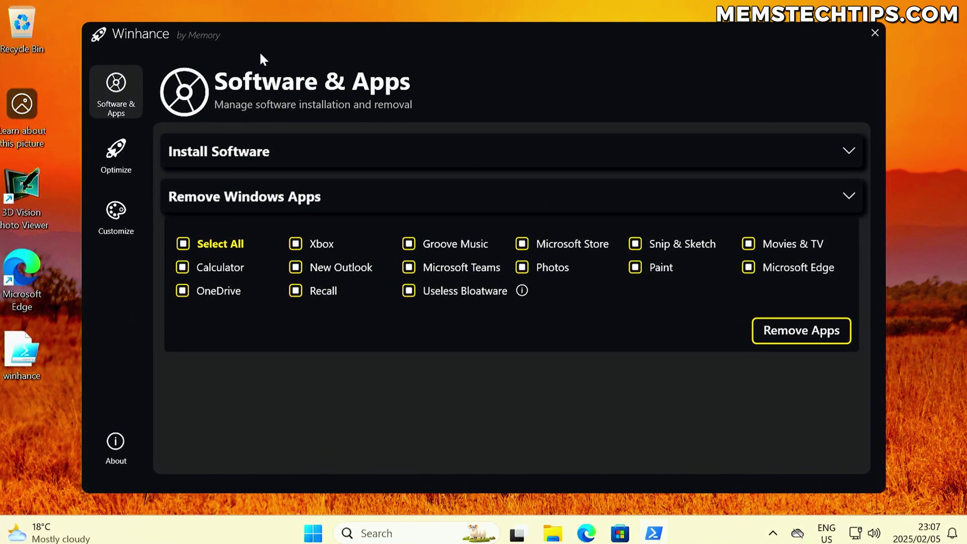
# - Preview the Optimize and Customize pages of Winhance
pyautogui.click(117, 147)
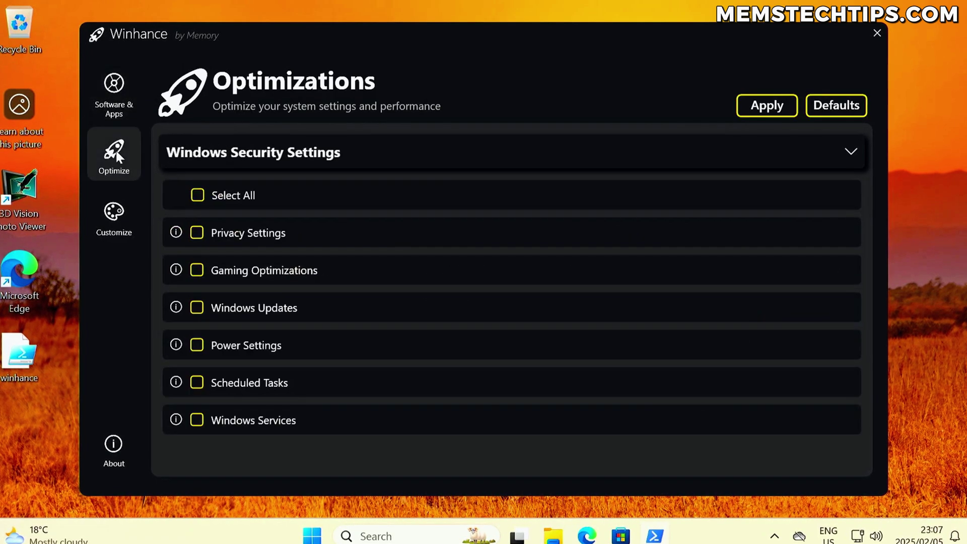
pyautogui.click(109, 221)
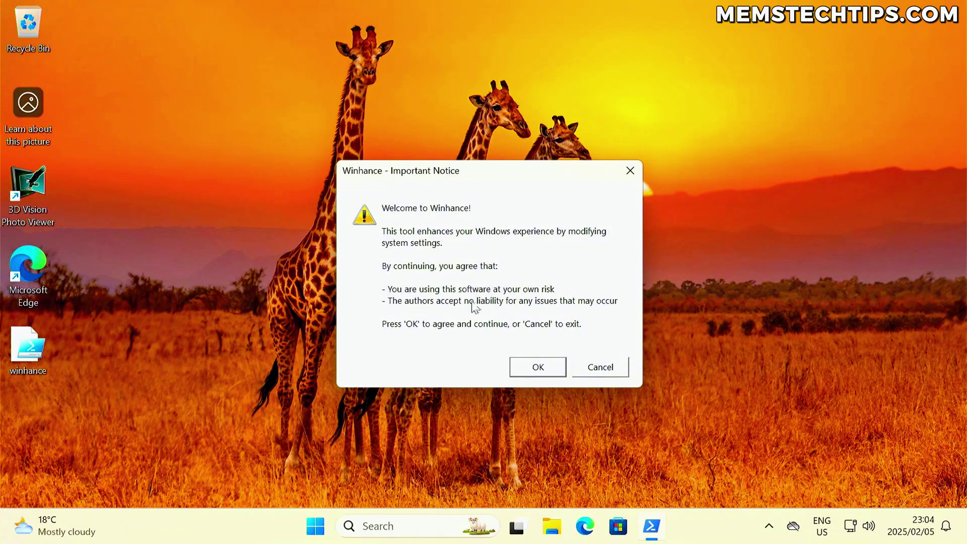
# - Agree to the Winhance usage notice and acknowledge the registry backup information
pyautogui.click(547, 368)
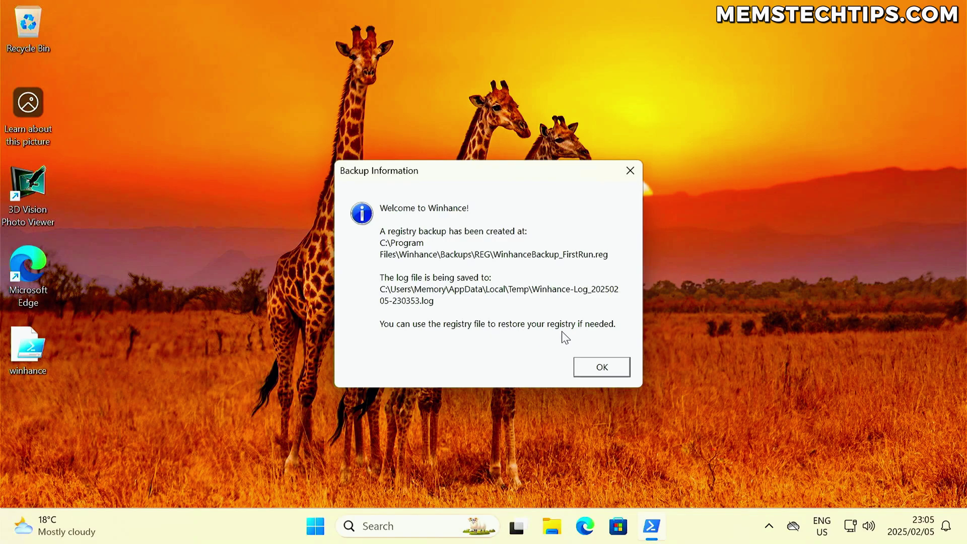
pyautogui.click(585, 363)
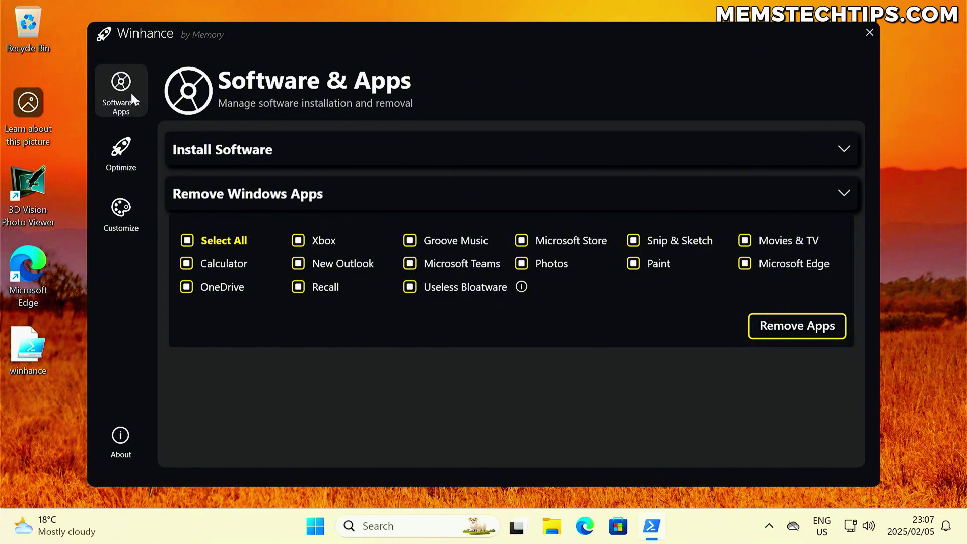
# - Look through the Optimize, Customize and About pages, and return to Software & Apps
pyautogui.click(122, 146)
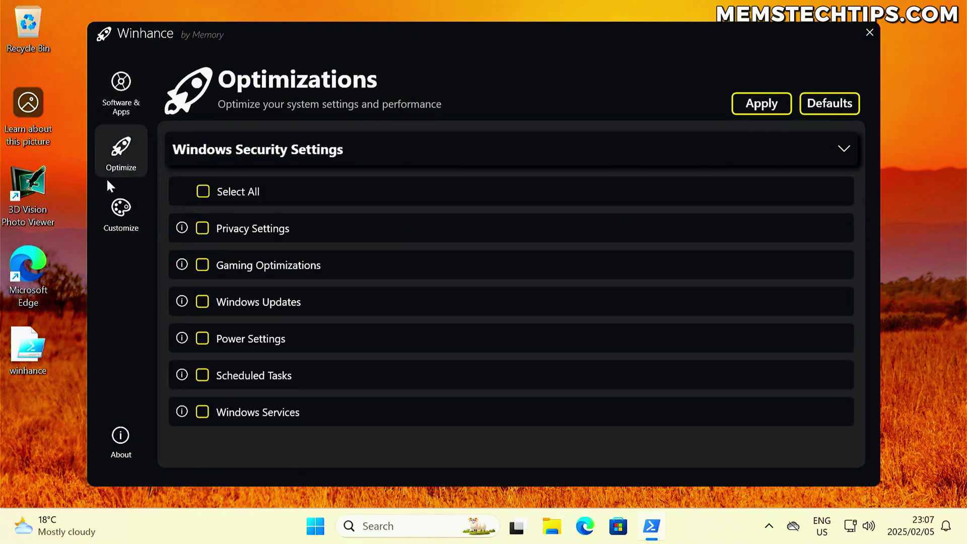
pyautogui.click(120, 221)
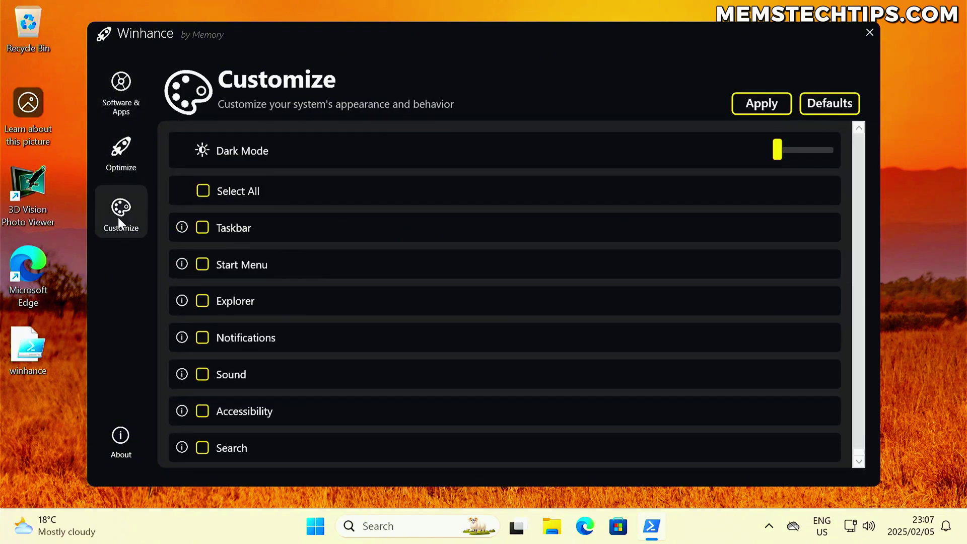
pyautogui.click(120, 438)
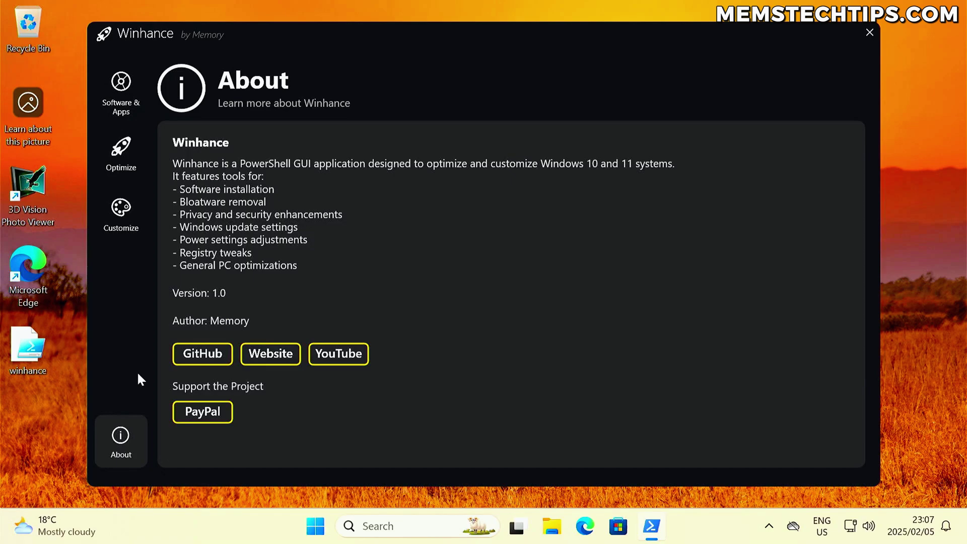
pyautogui.click(125, 86)
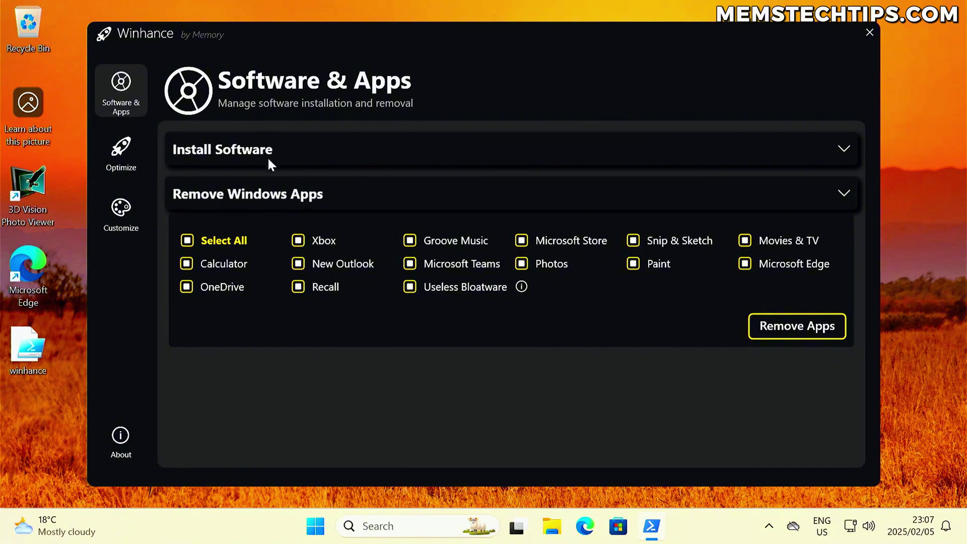
# - Review the programs offered under Install Software from Microsoft Store to Xbox App for Windows, and collapse the list
pyautogui.click(304, 151)
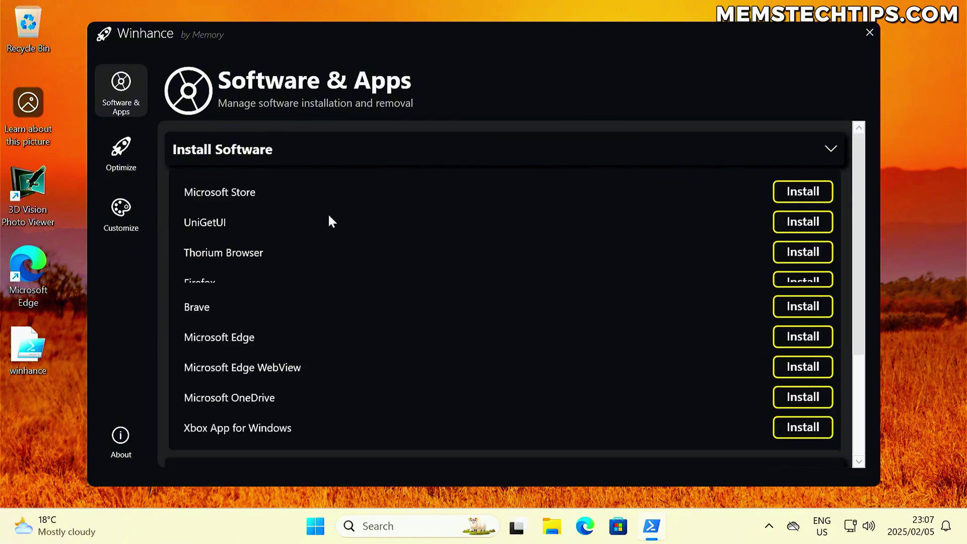
pyautogui.scroll(-1, 327, 213)
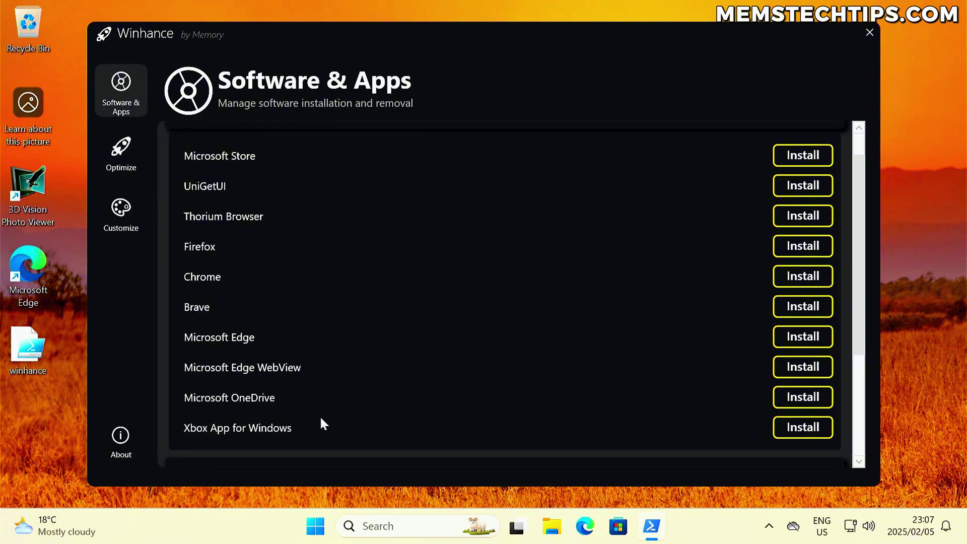
pyautogui.scroll(1, 427, 423)
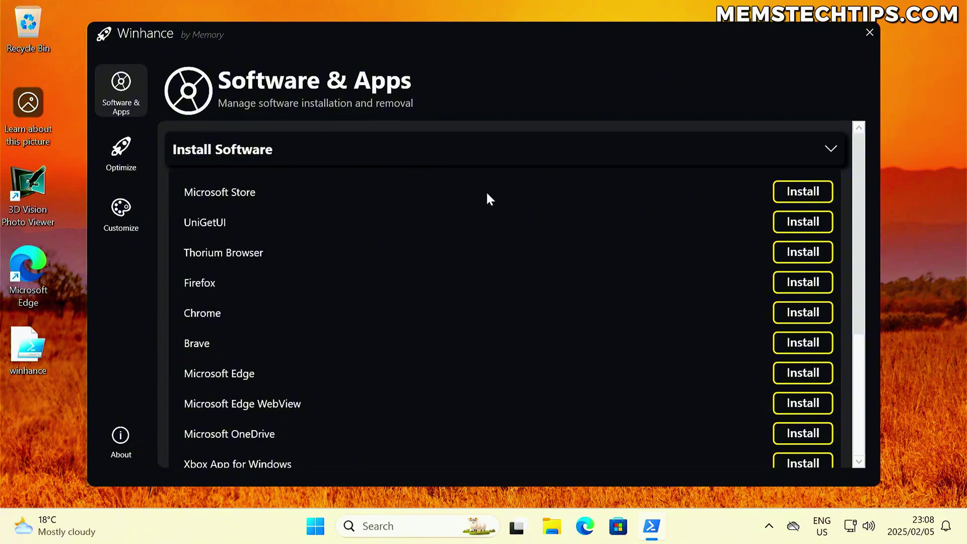
pyautogui.scroll(-2, 446, 206)
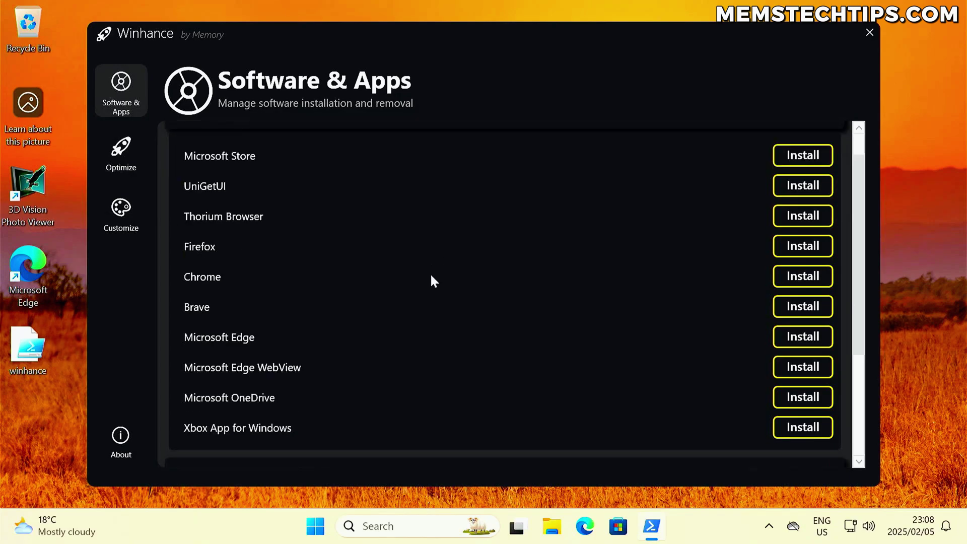
pyautogui.scroll(2, 431, 274)
pyautogui.click(447, 151)
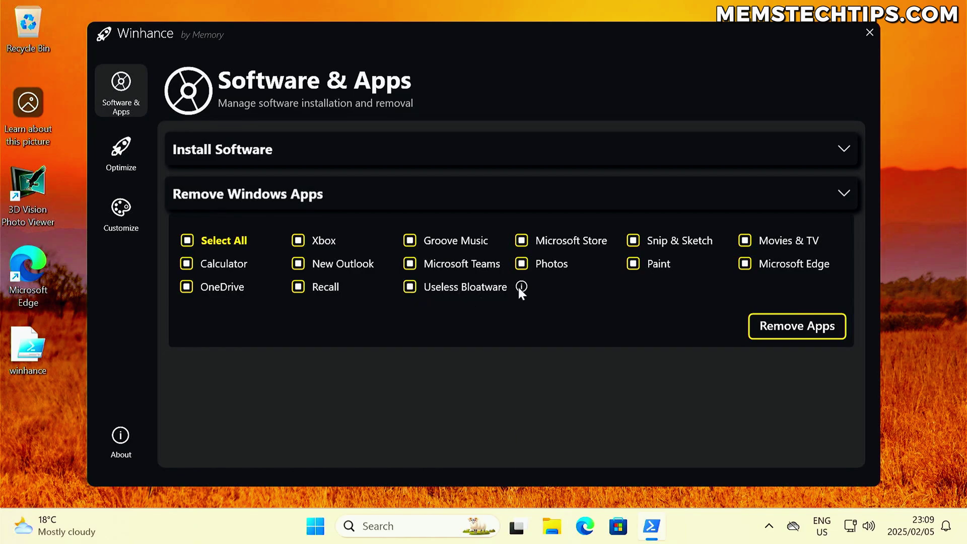
# - Check the Useless Bloatware details and inspect the options the Start menu offers for Notepad
pyautogui.moveTo(520, 290)
pyautogui.press('super')
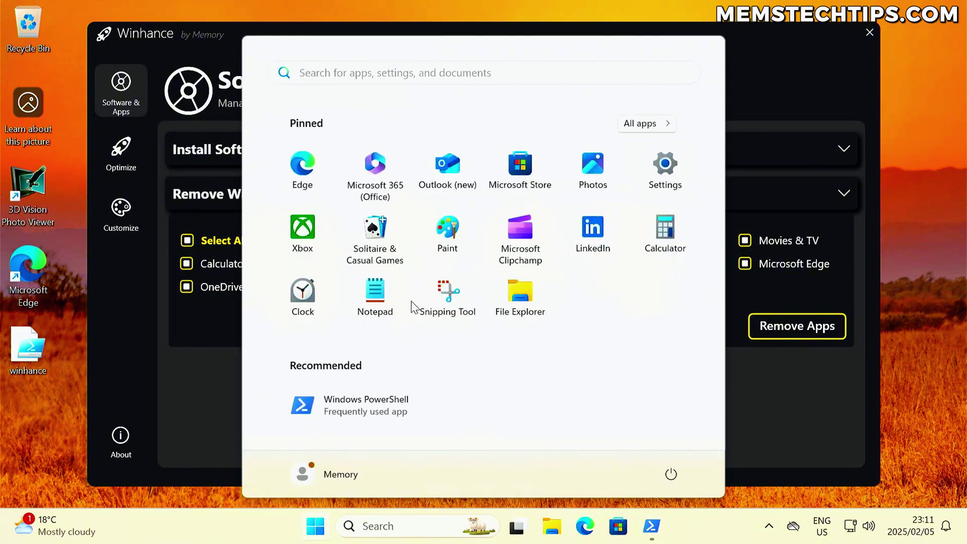
pyautogui.rightClick(380, 296)
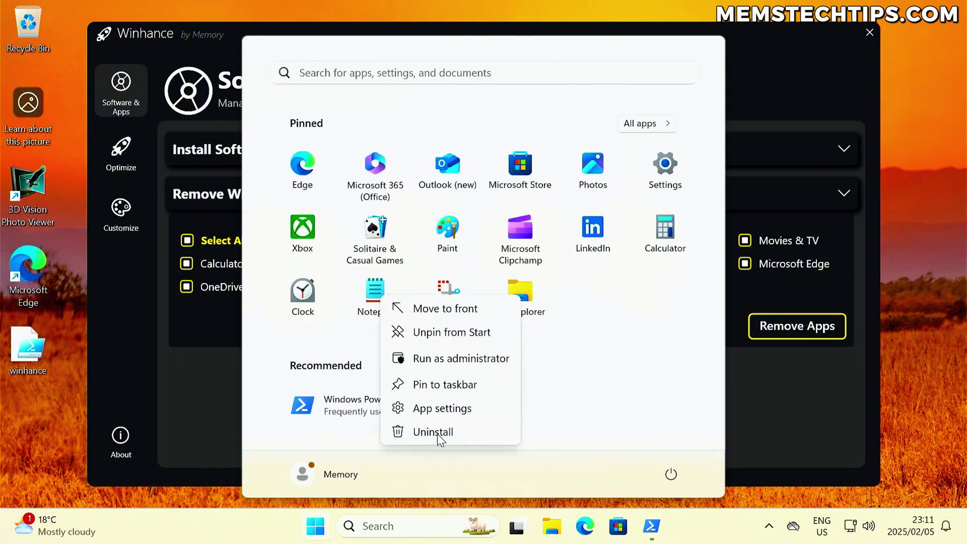
pyautogui.click(191, 270)
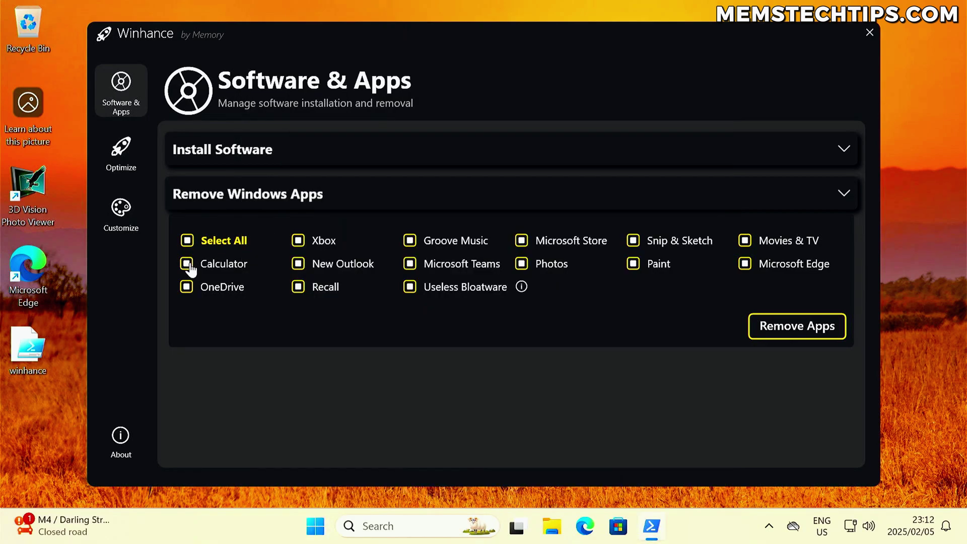
# - Remove all the listed Windows apps except Calculator, agreeing to the removal of Microsoft Edge
pyautogui.click(187, 267)
pyautogui.click(766, 331)
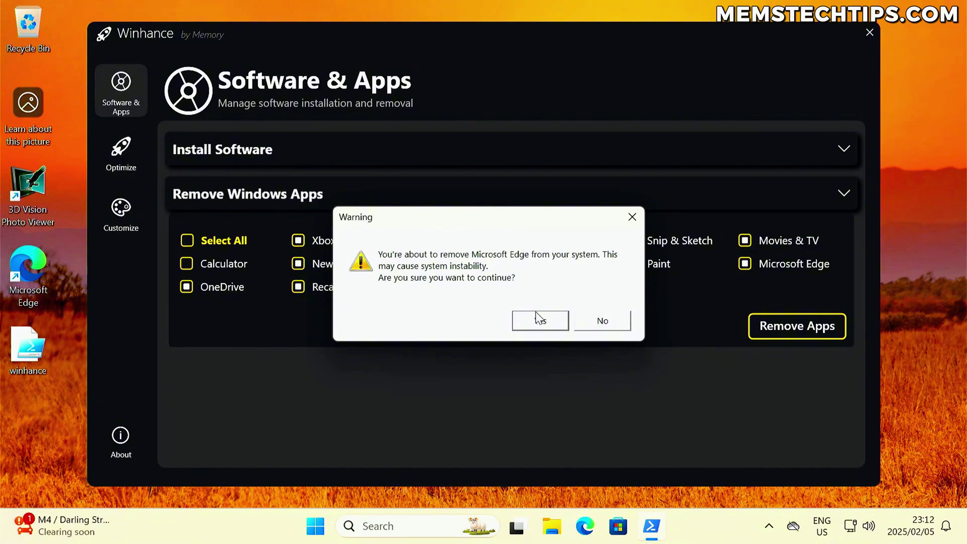
pyautogui.click(551, 321)
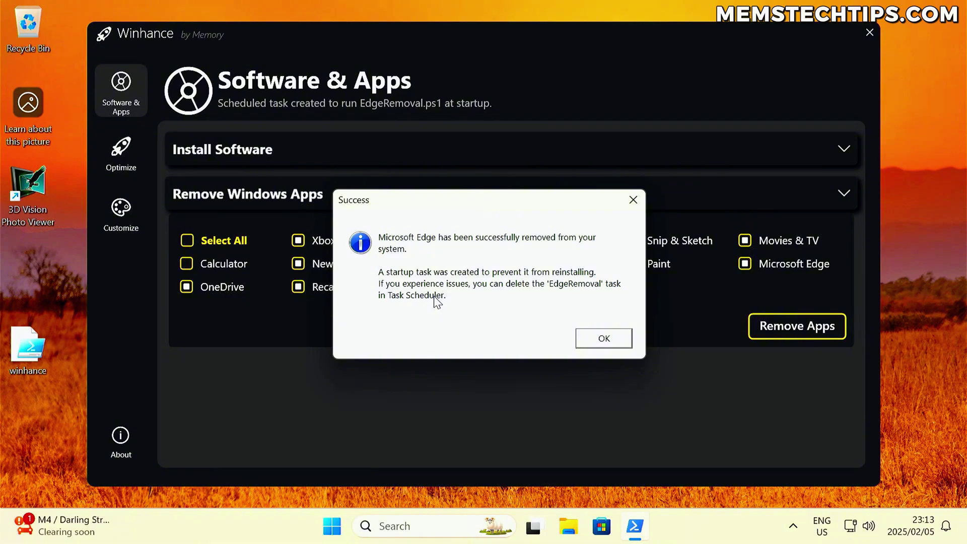
pyautogui.click(599, 339)
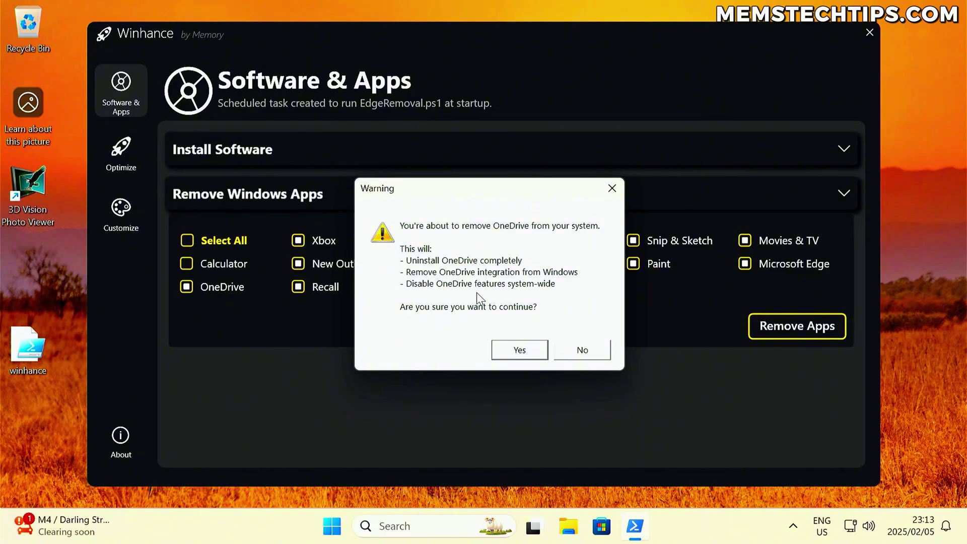
# - Agree to remove OneDrive together with its local folders and data, and approve the removal of the remaining selected apps
pyautogui.click(524, 351)
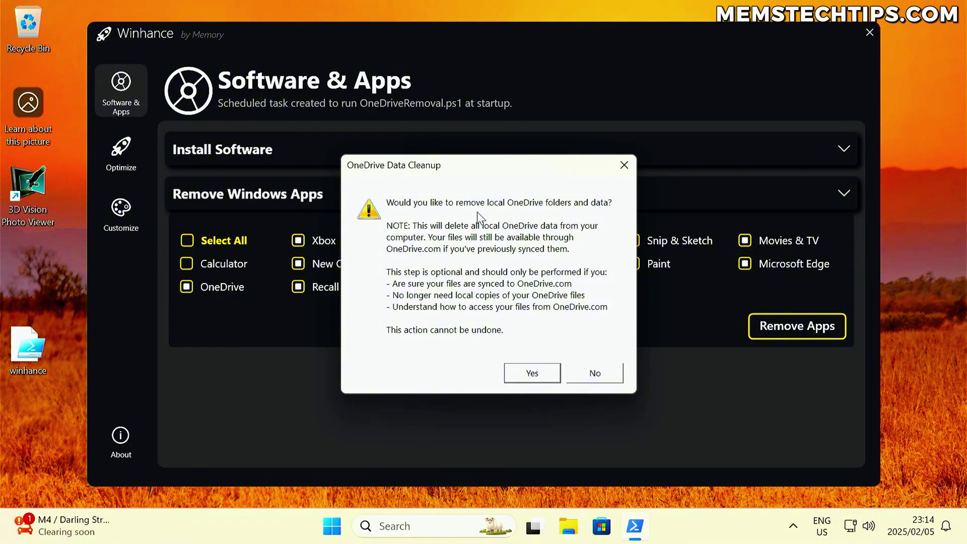
pyautogui.click(526, 375)
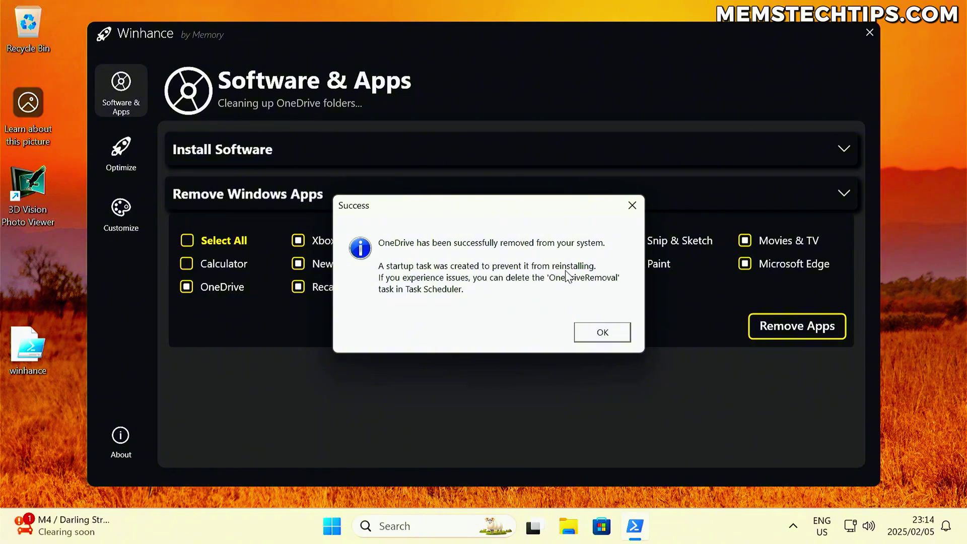
pyautogui.click(602, 331)
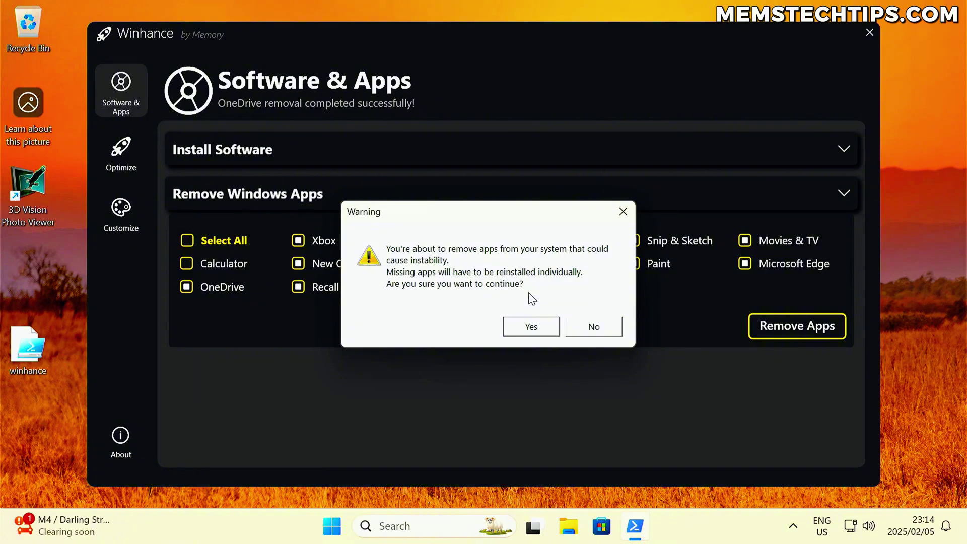
pyautogui.click(533, 328)
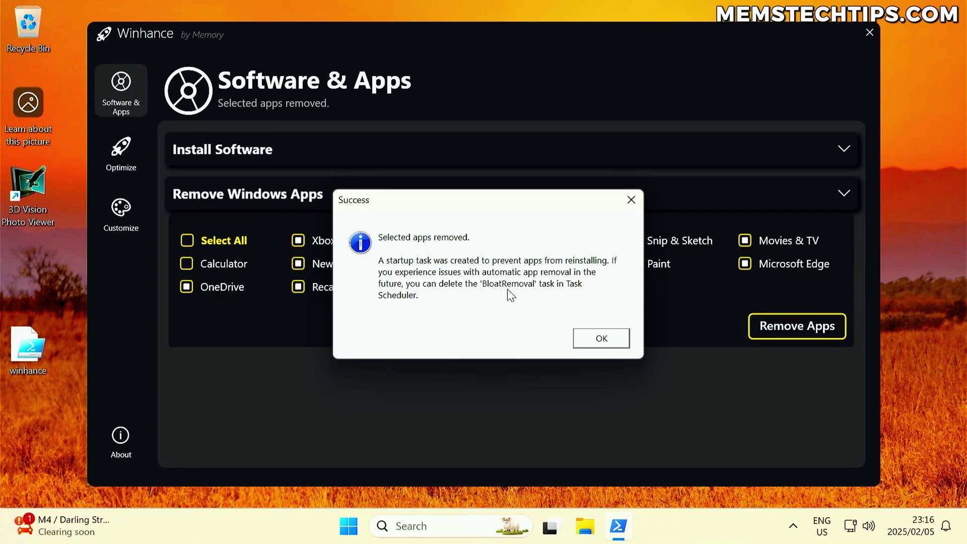
pyautogui.click(602, 339)
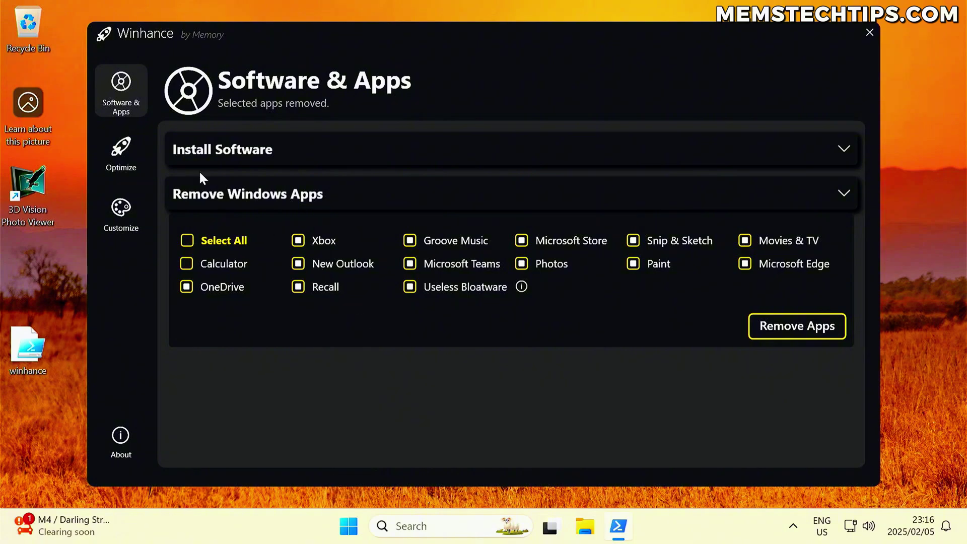
# - Examine the Start menu's pinned apps and full apps list to check which apps are left after the removal
pyautogui.click(349, 525)
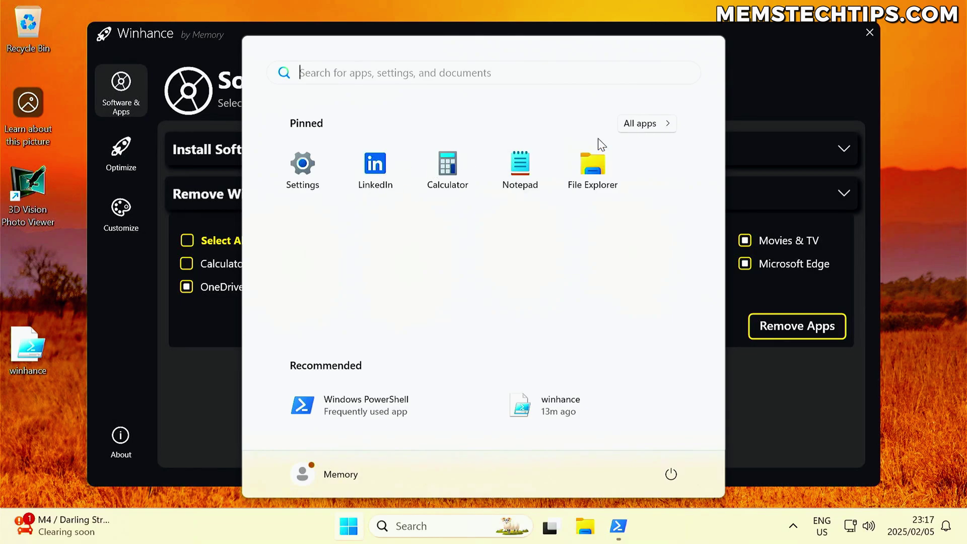
pyautogui.click(631, 123)
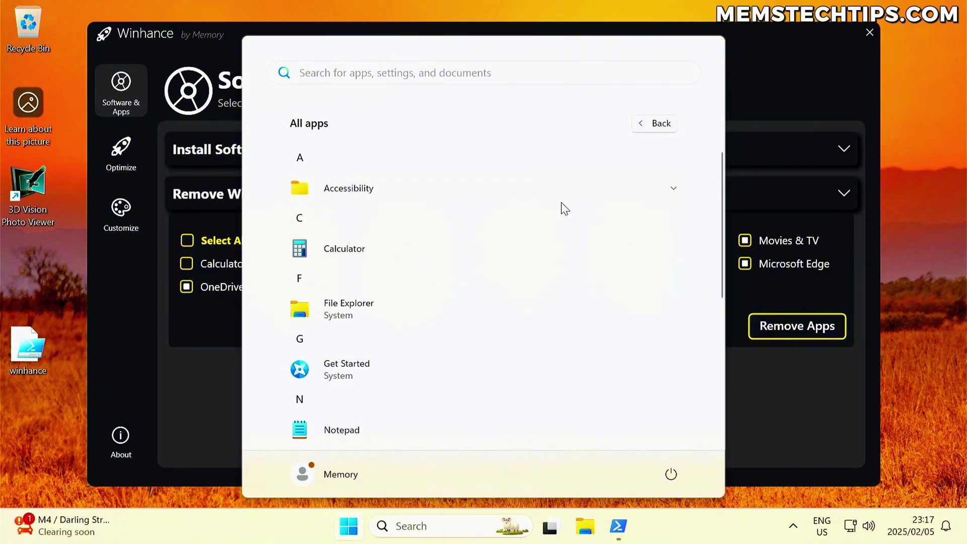
pyautogui.scroll(-3, 414, 228)
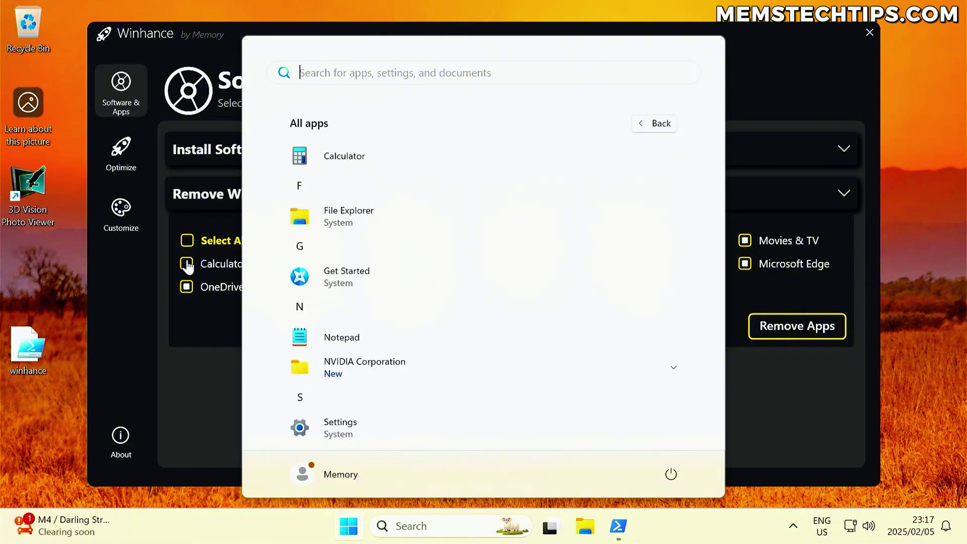
pyautogui.scroll(-2, 361, 221)
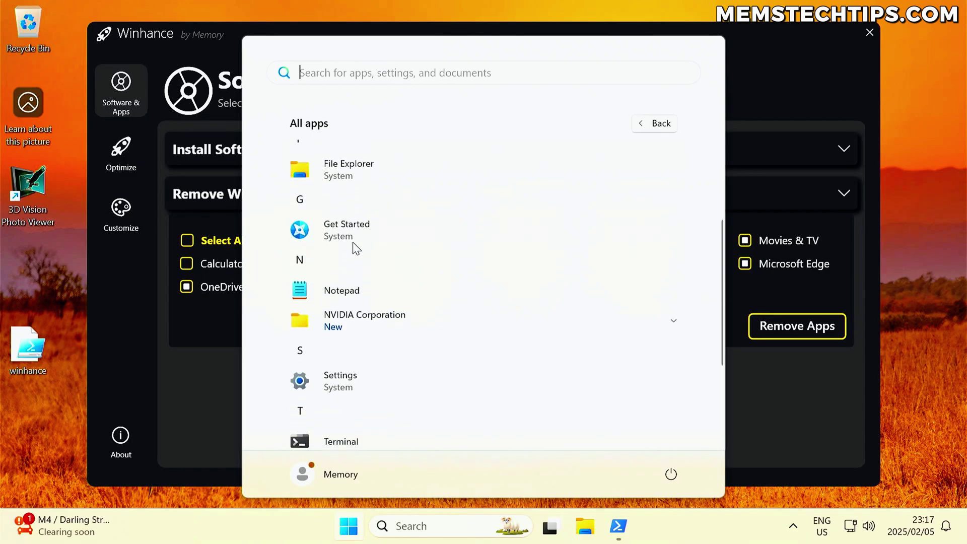
pyautogui.scroll(-4, 336, 282)
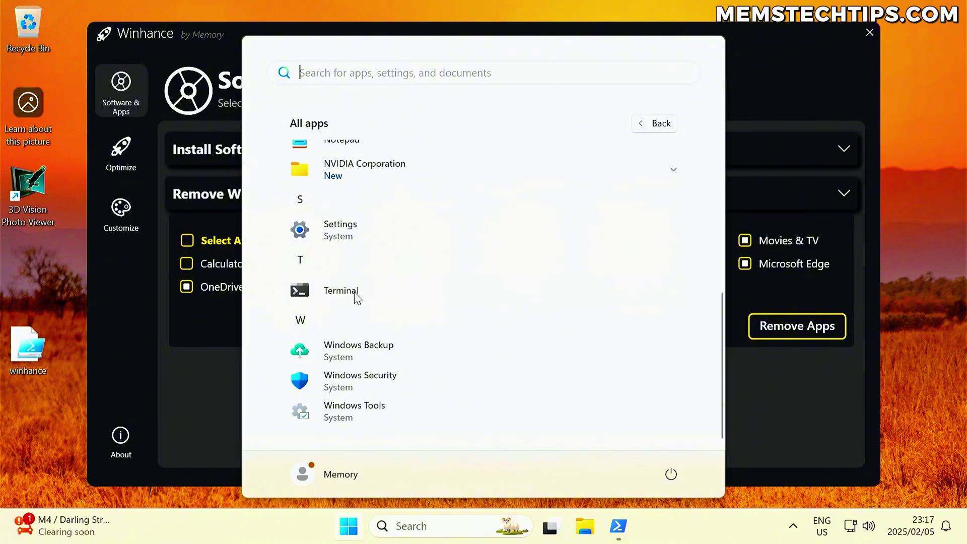
pyautogui.scroll(4, 390, 266)
pyautogui.scroll(-3, 397, 260)
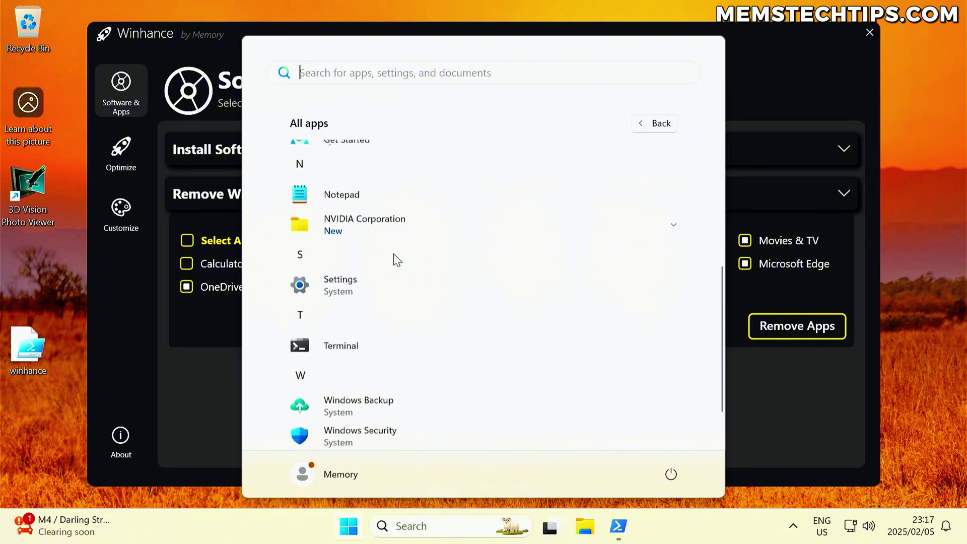
# - Go through the Start menu's alphabetical app list once more, from Accessibility down to the Windows entries
pyautogui.scroll(-1, 397, 260)
pyautogui.scroll(6, 396, 263)
pyautogui.scroll(-4, 390, 309)
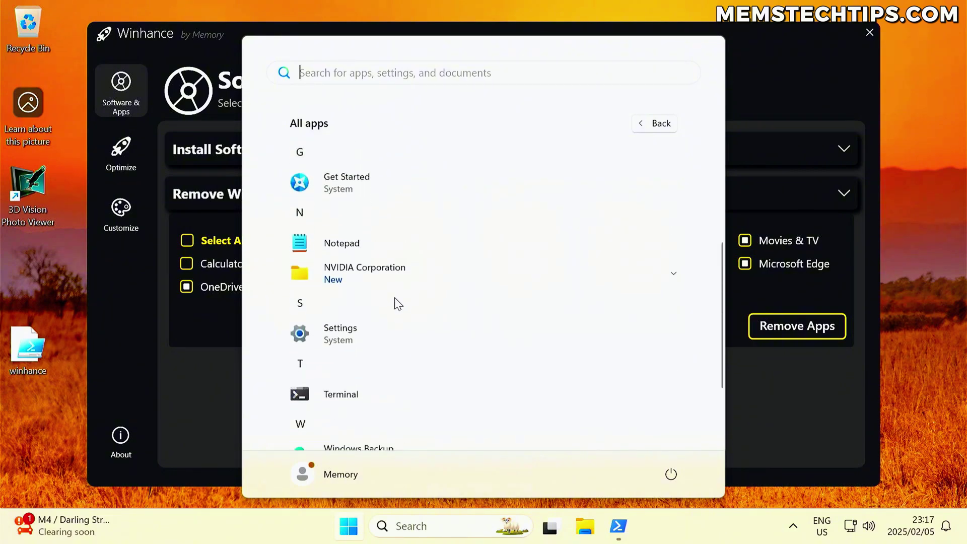
pyautogui.scroll(-2, 396, 301)
pyautogui.scroll(5, 396, 287)
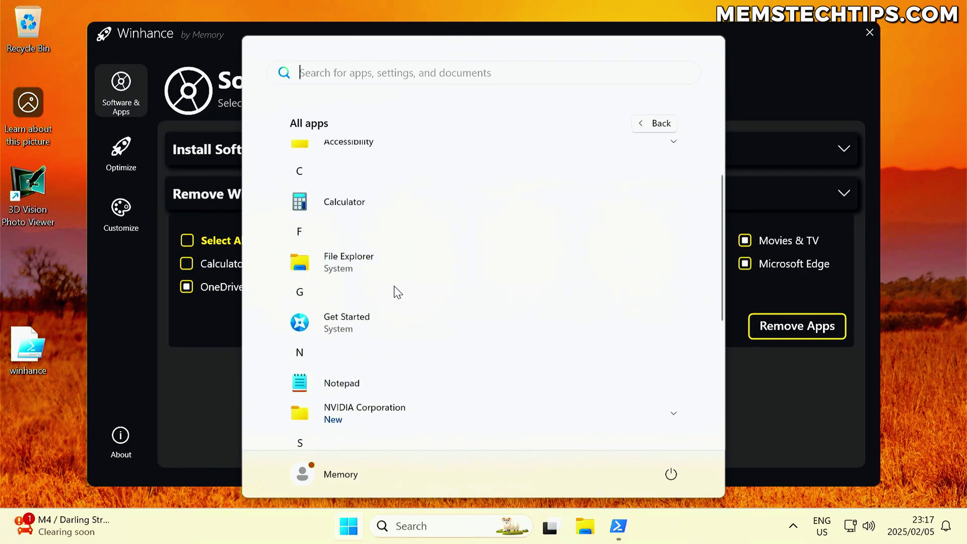
pyautogui.scroll(-4, 398, 292)
# - Review the full Installed apps list in Windows Settings and close Settings to return to Winhance
pyautogui.press('super+x')
pyautogui.press('Escape')
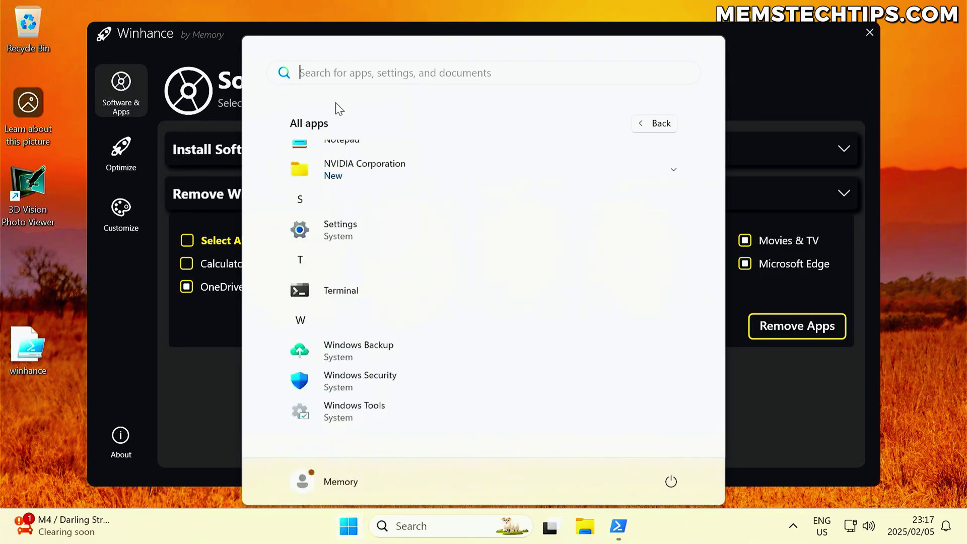
pyautogui.press('super+x')
pyautogui.press('f')
pyautogui.scroll(-2, 531, 216)
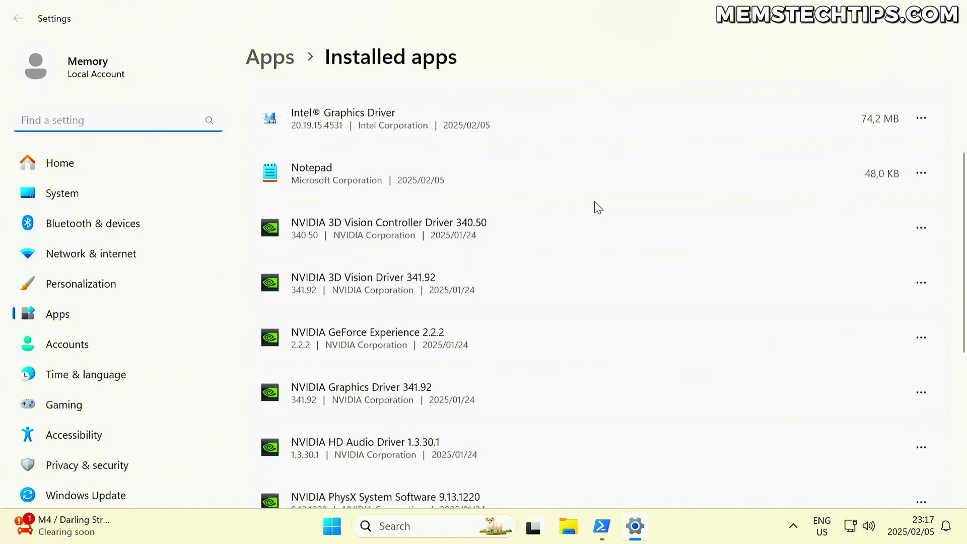
pyautogui.scroll(-5, 596, 207)
pyautogui.scroll(2, 643, 208)
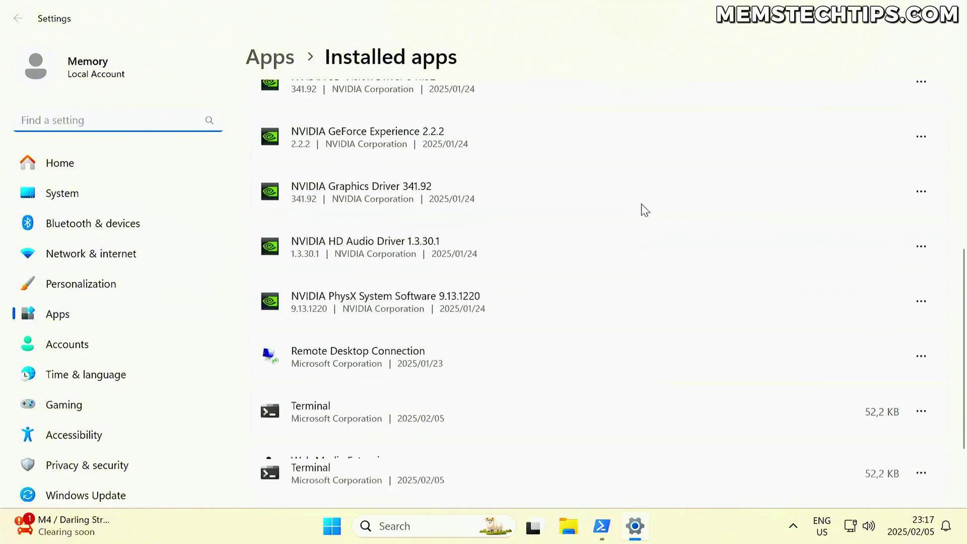
pyautogui.scroll(5, 644, 209)
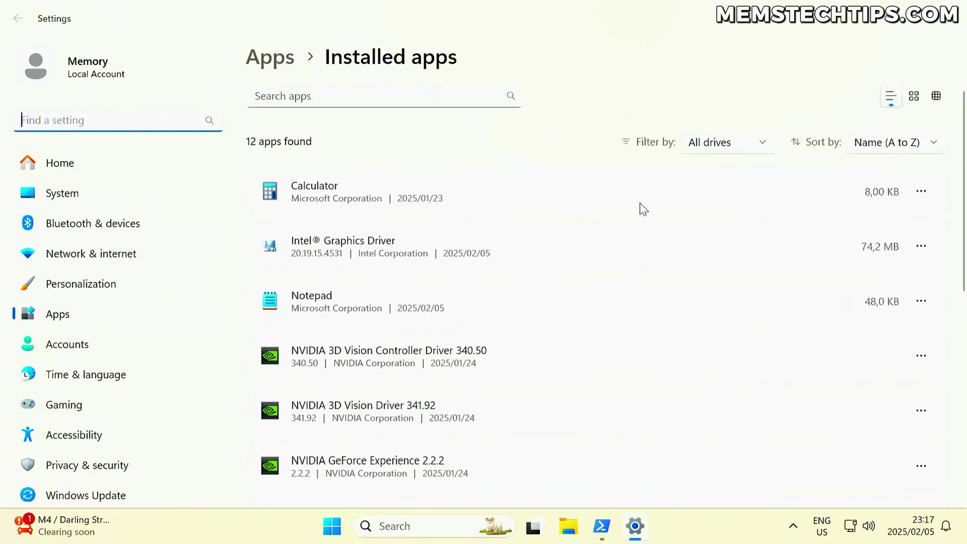
pyautogui.click(946, 20)
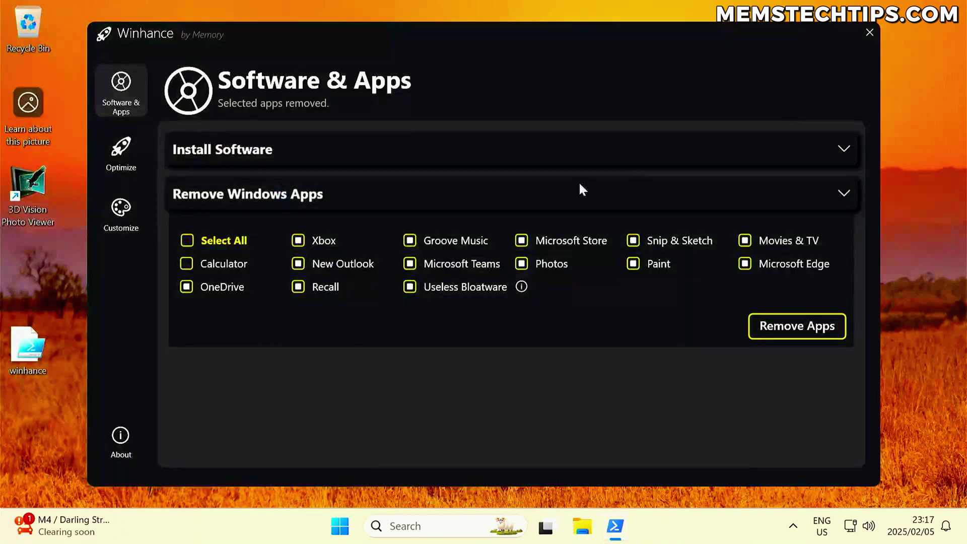
# - Set the UAC notification level to Low in Winhance's Windows Security optimization settings
pyautogui.click(126, 146)
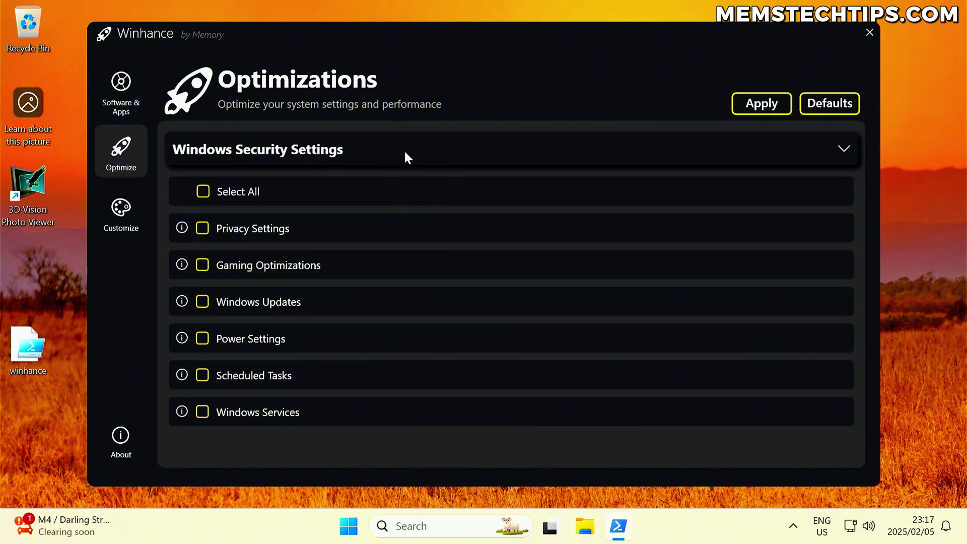
pyautogui.click(444, 154)
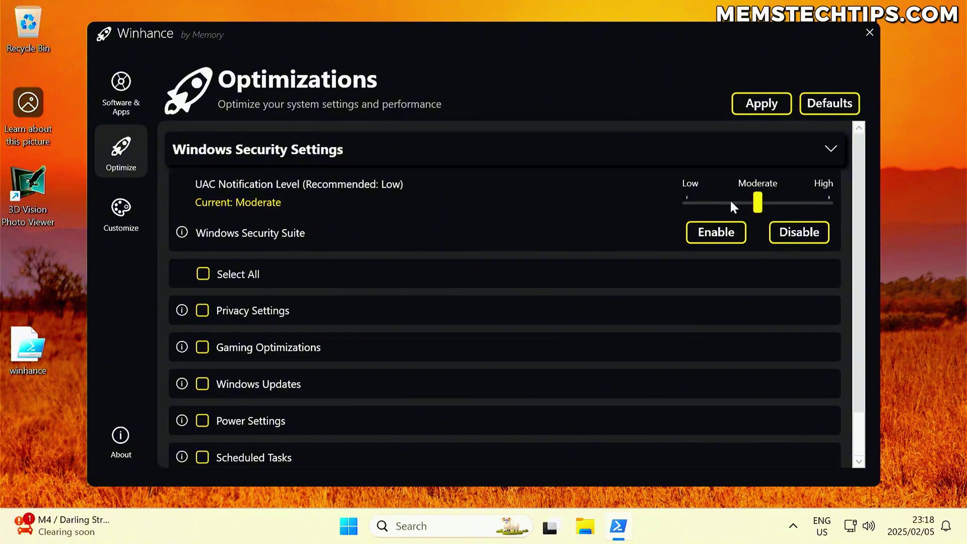
pyautogui.click(689, 205)
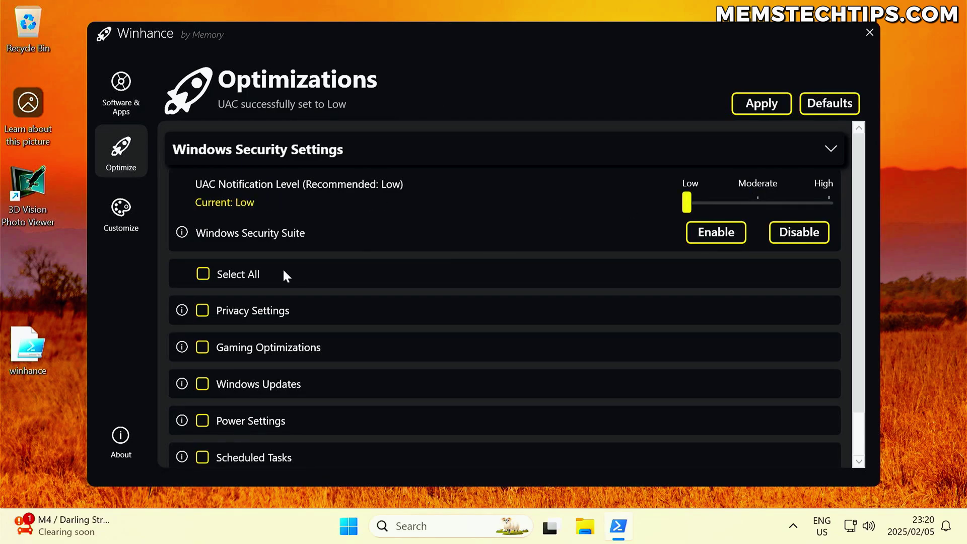
# - Read the details of the Privacy Settings, Windows Updates and Gaming Optimizations entries
pyautogui.scroll(-2, 291, 277)
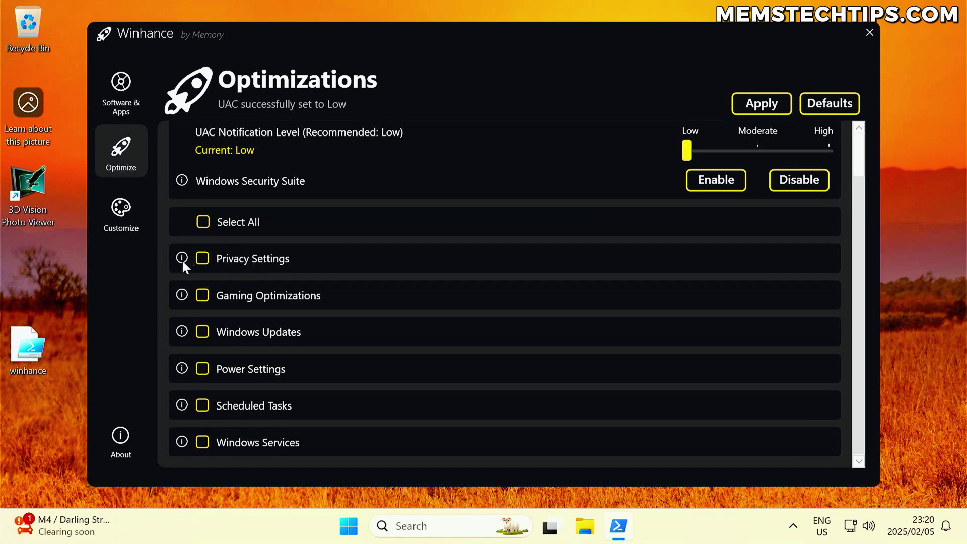
pyautogui.moveTo(182, 259)
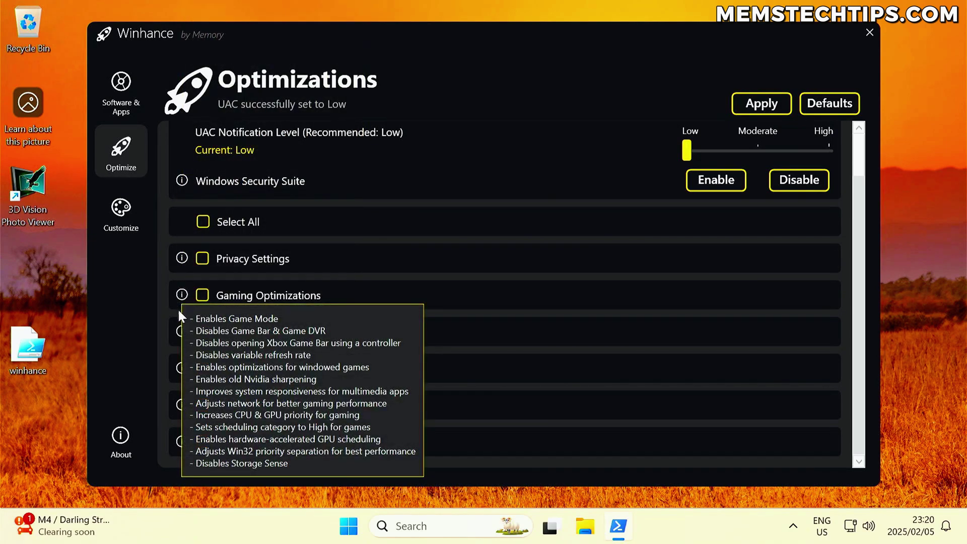
pyautogui.moveTo(181, 331)
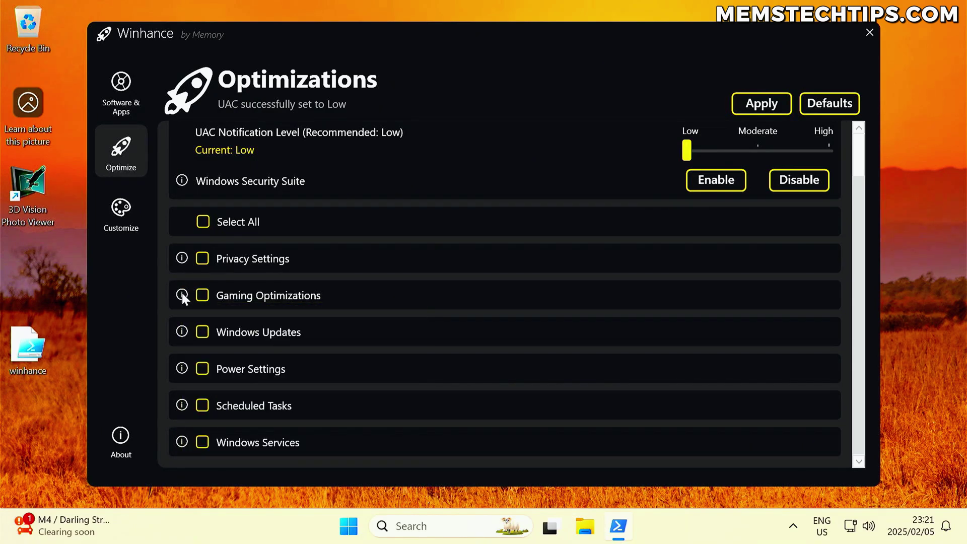
pyautogui.moveTo(182, 294)
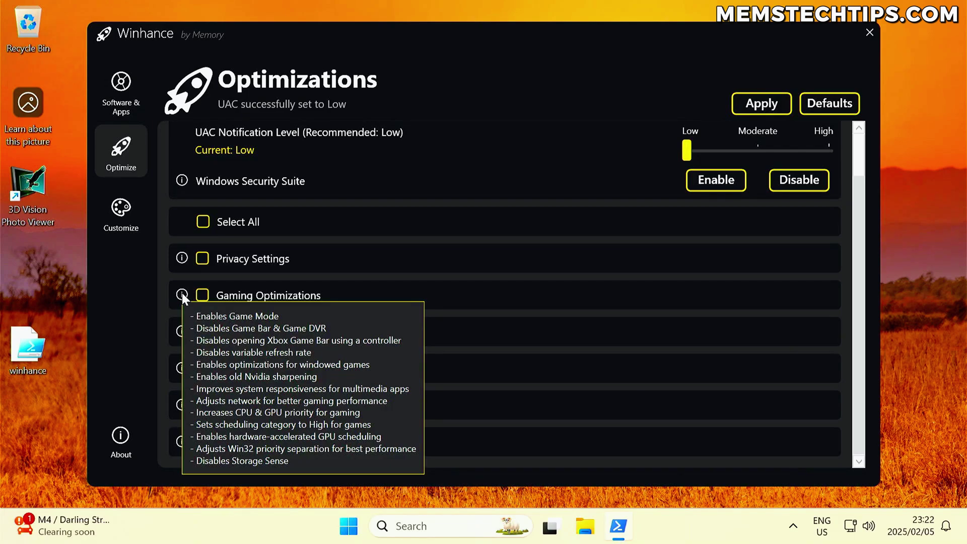
# - Select all optimization categories, from Privacy Settings to Windows Services, apply them and dismiss the completion message
pyautogui.click(202, 229)
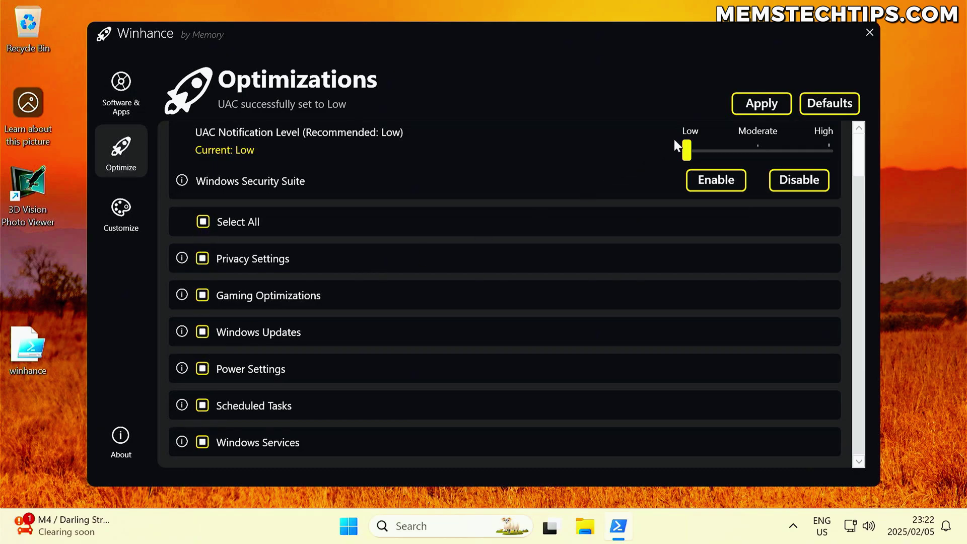
pyautogui.click(762, 107)
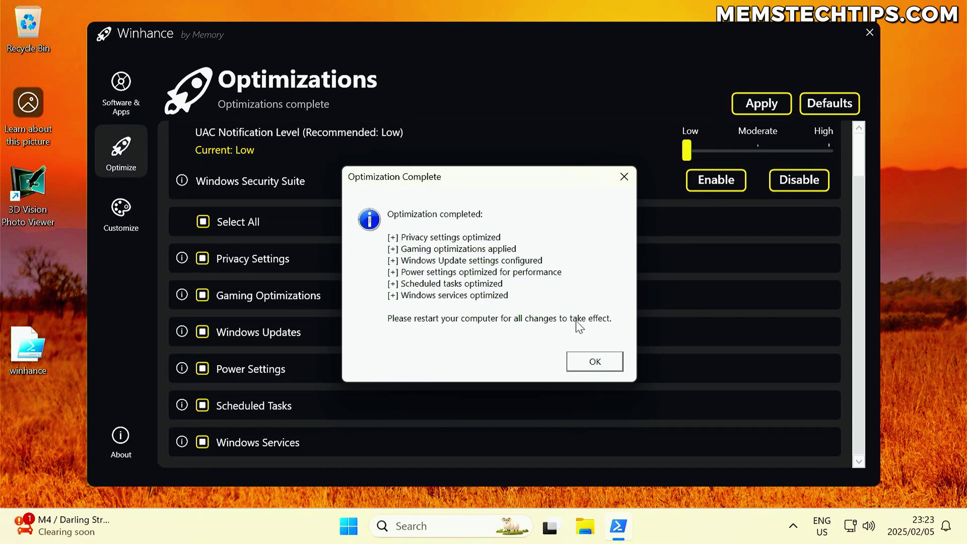
pyautogui.click(593, 362)
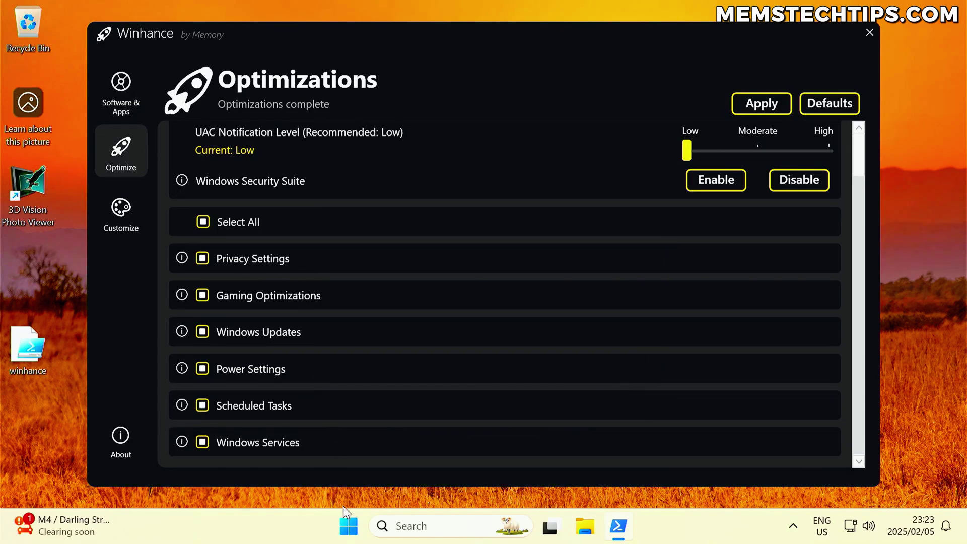
# - Check the General and Diagnostics & feedback pages of Privacy & security in Windows Settings
pyautogui.rightClick(348, 526)
pyautogui.click(319, 364)
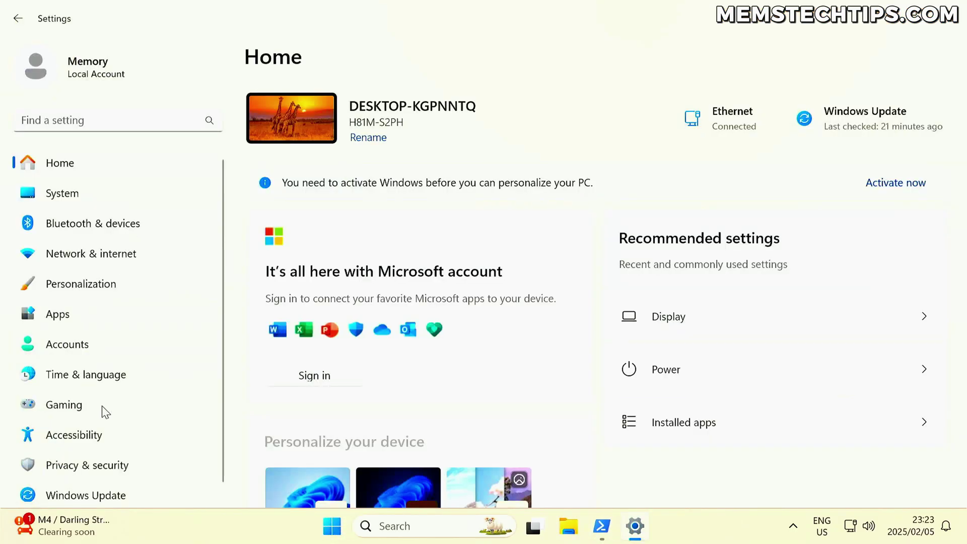
pyautogui.click(102, 465)
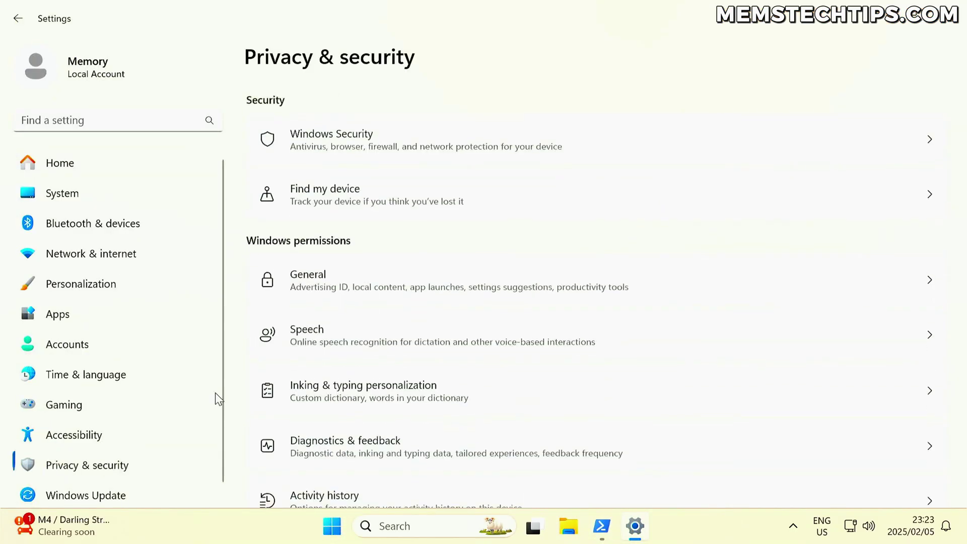
pyautogui.click(333, 276)
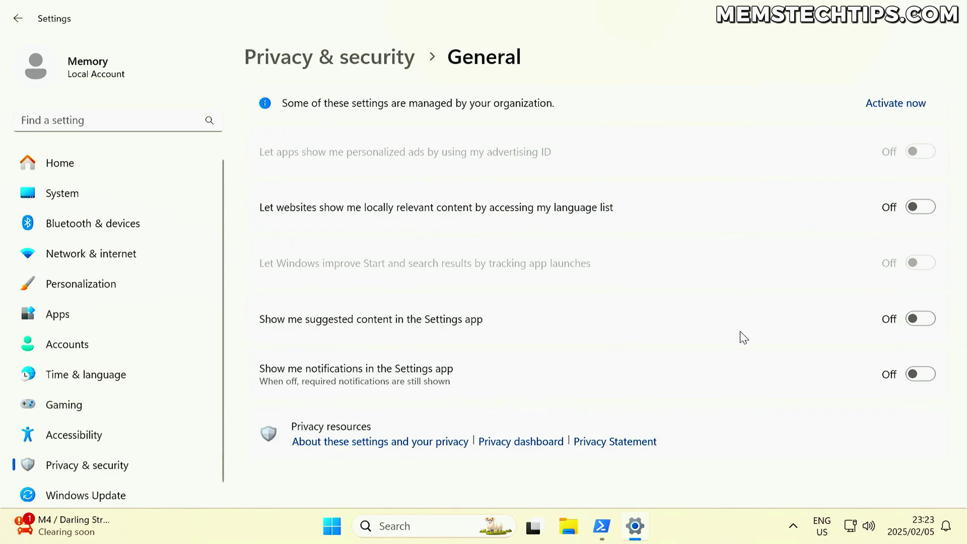
pyautogui.click(362, 61)
pyautogui.scroll(-3, 383, 283)
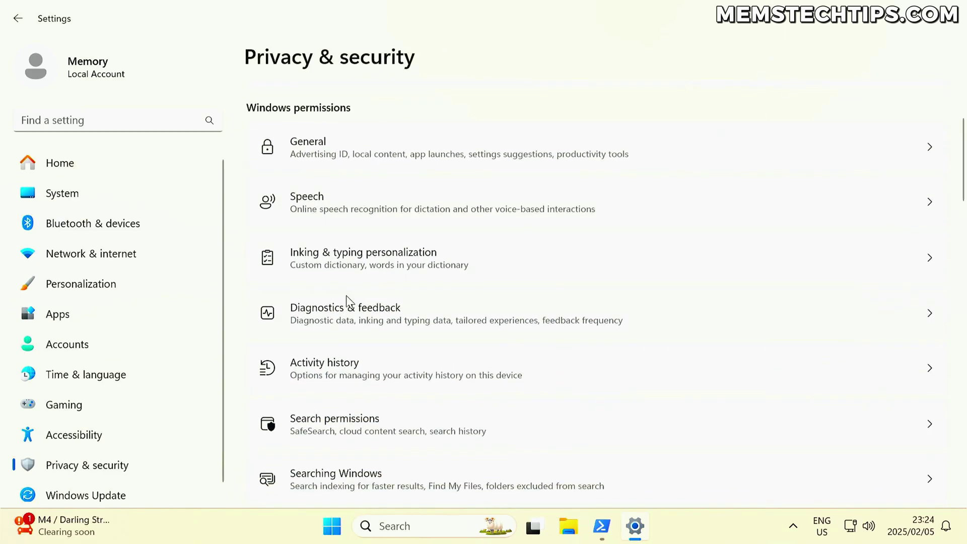
pyautogui.click(367, 319)
pyautogui.scroll(-2, 468, 268)
pyautogui.scroll(-3, 470, 268)
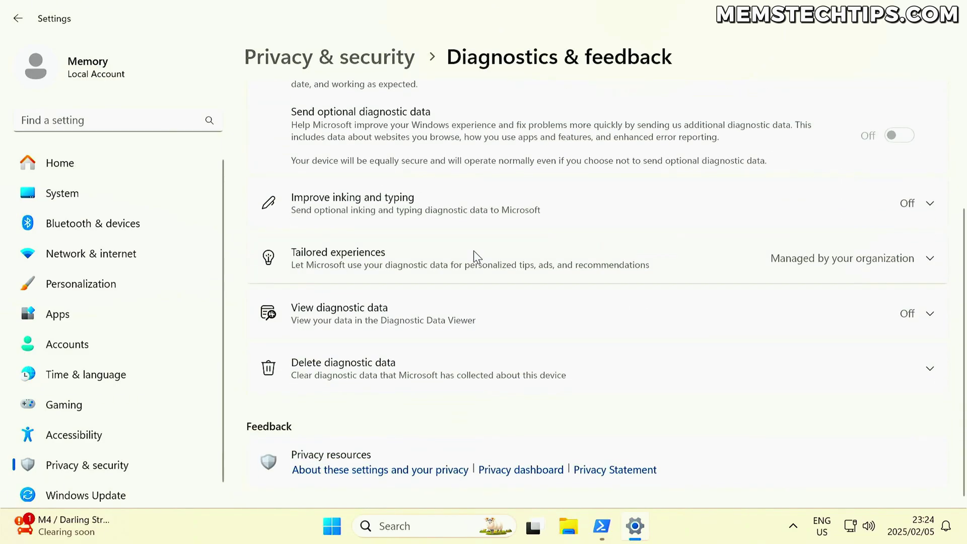
pyautogui.click(361, 59)
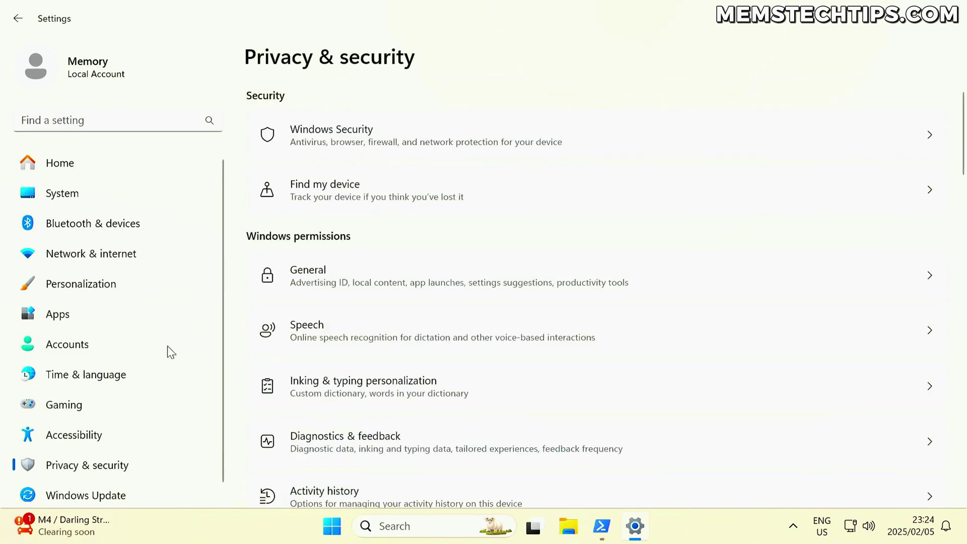
# - Examine the Windows Update page and its advanced options, including Delivery Optimization and the configured update policies
pyautogui.click(129, 486)
pyautogui.scroll(-2, 365, 249)
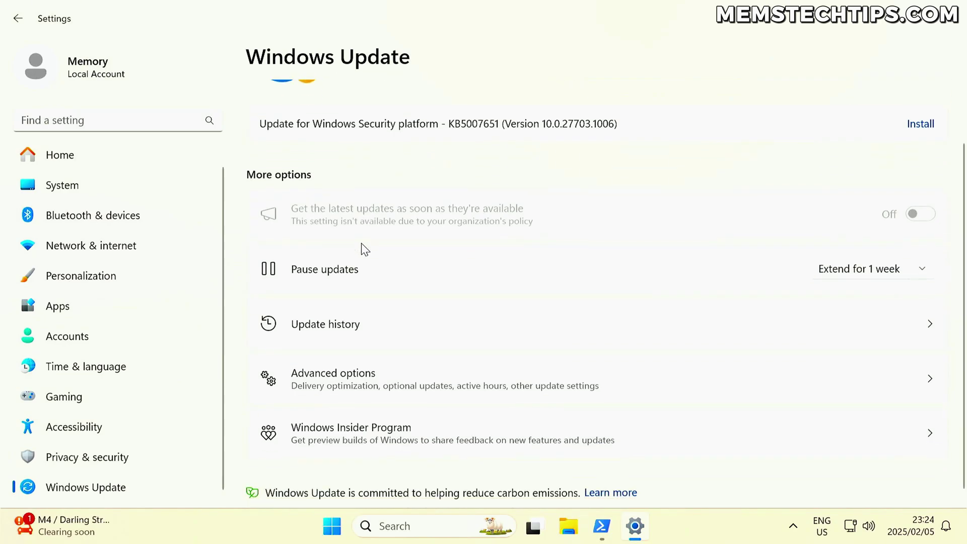
pyautogui.scroll(2, 654, 272)
pyautogui.scroll(-2, 805, 299)
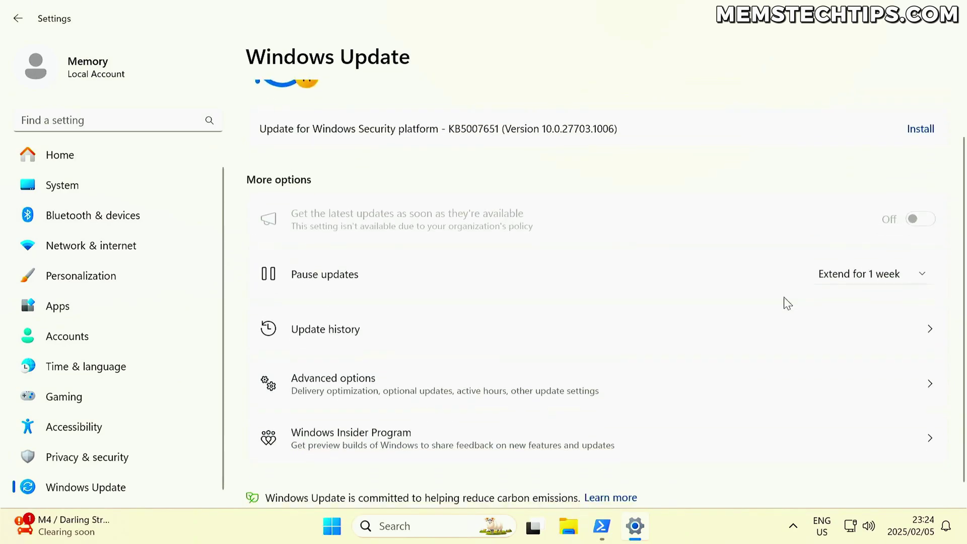
pyautogui.click(543, 373)
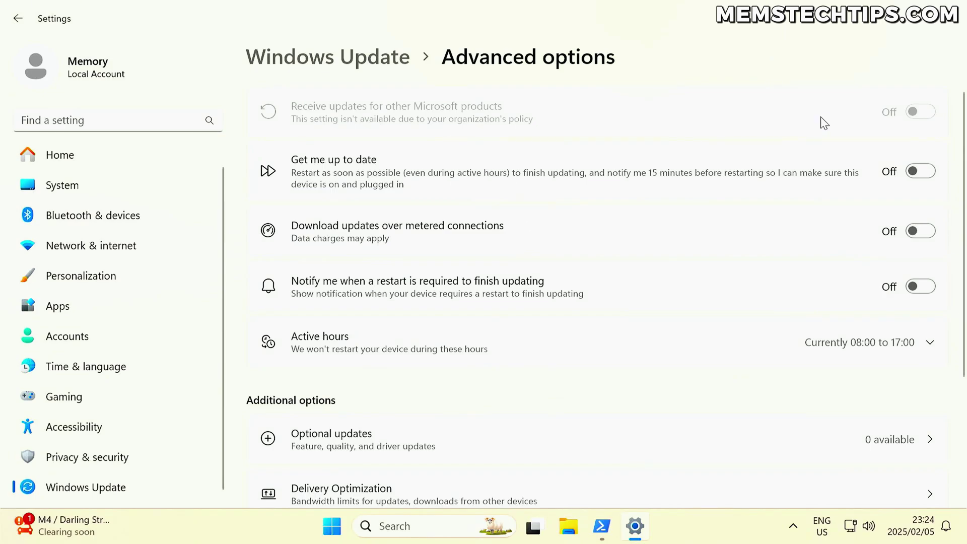
pyautogui.scroll(-3, 740, 291)
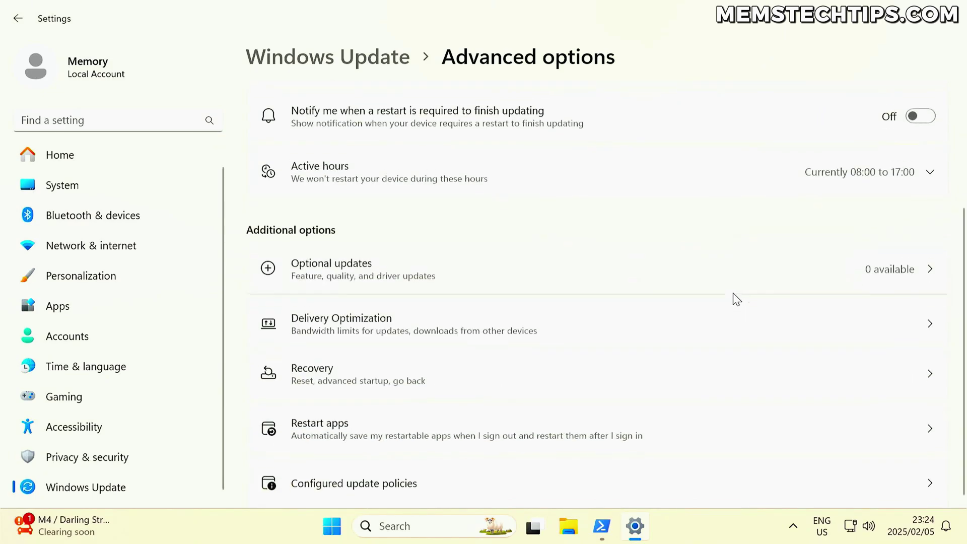
pyautogui.click(493, 321)
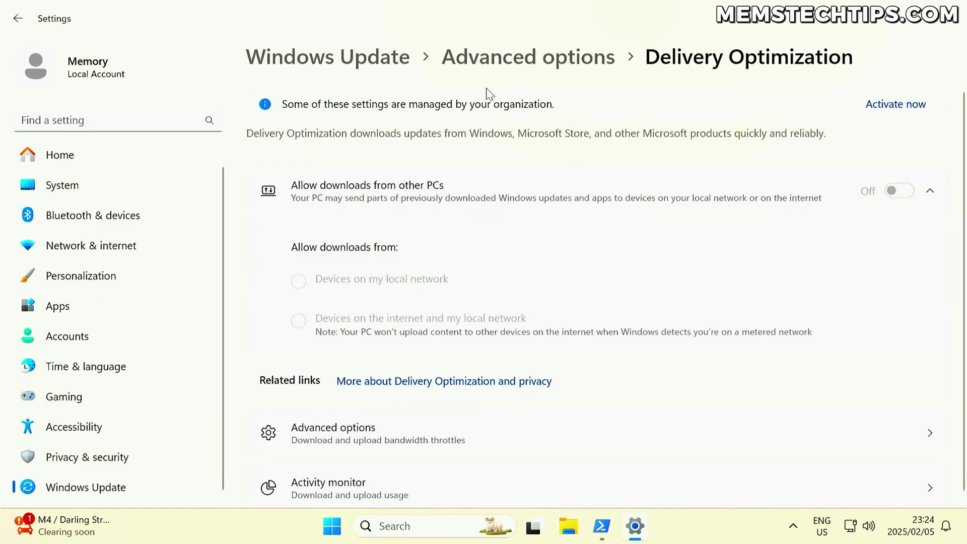
pyautogui.click(475, 70)
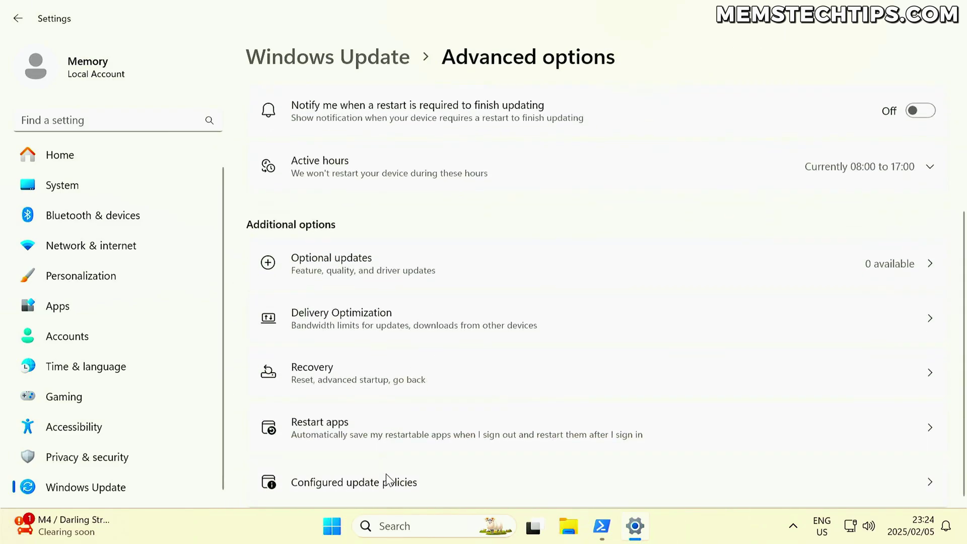
pyautogui.click(386, 484)
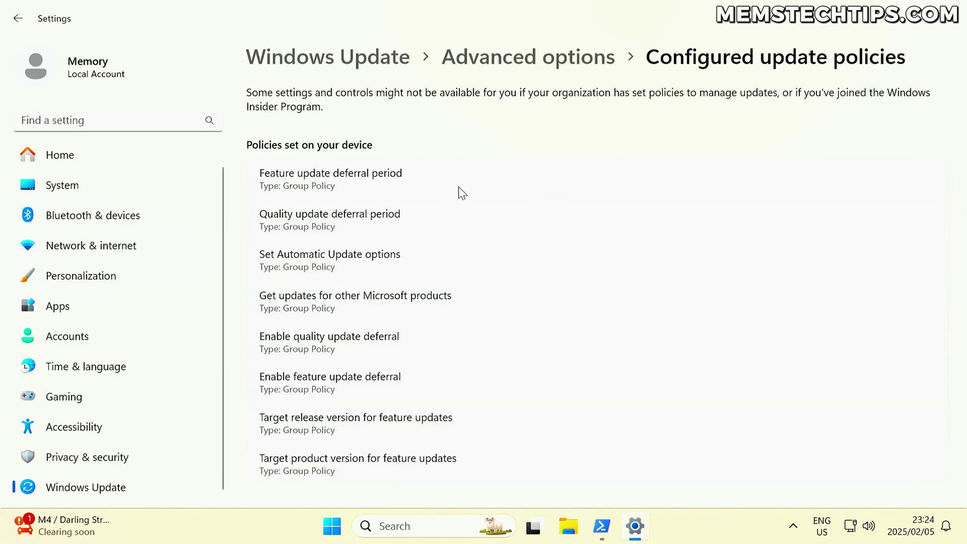
pyautogui.click(352, 57)
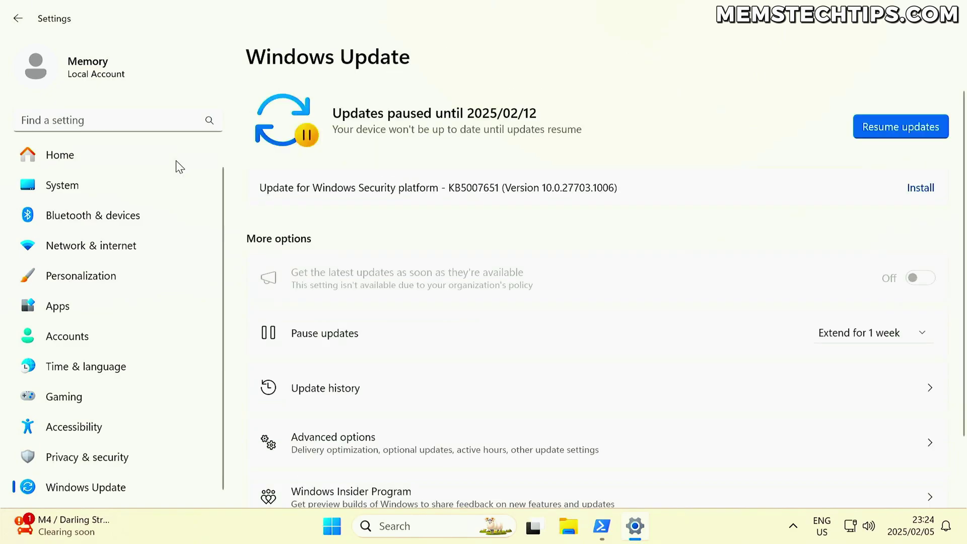
# - Check the screen, sleep and hibernate timeouts in the System Power settings, and return to Winhance's Scheduled Tasks details
pyautogui.click(78, 186)
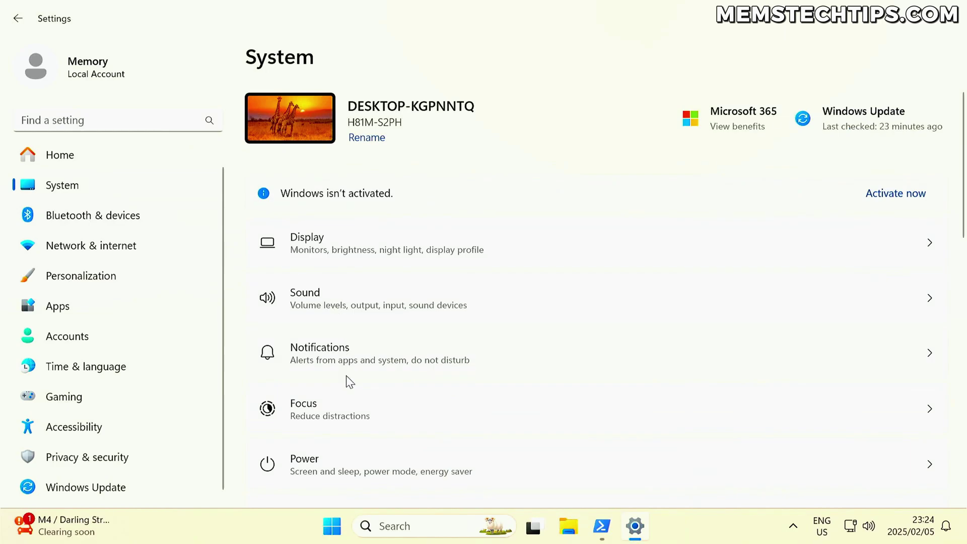
pyautogui.scroll(-2, 342, 353)
pyautogui.click(445, 339)
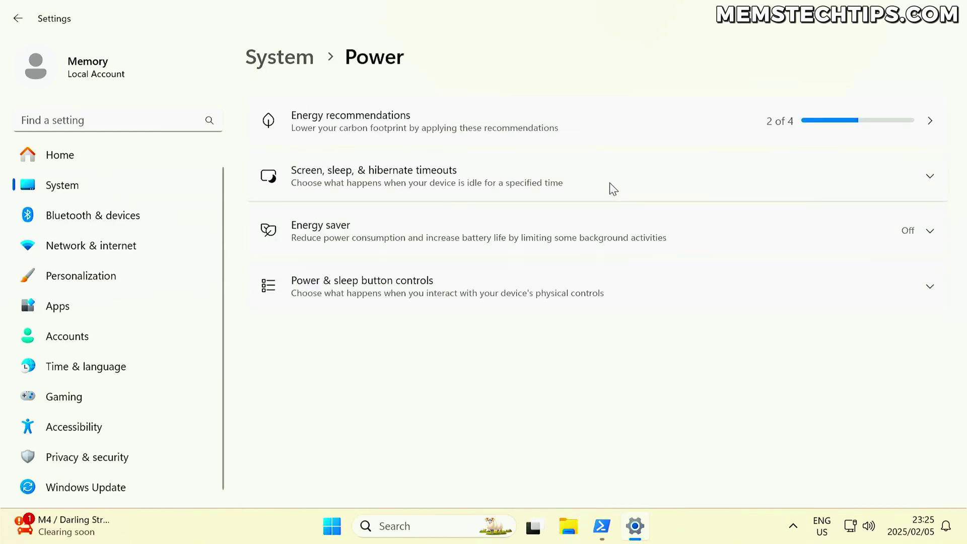
pyautogui.click(611, 188)
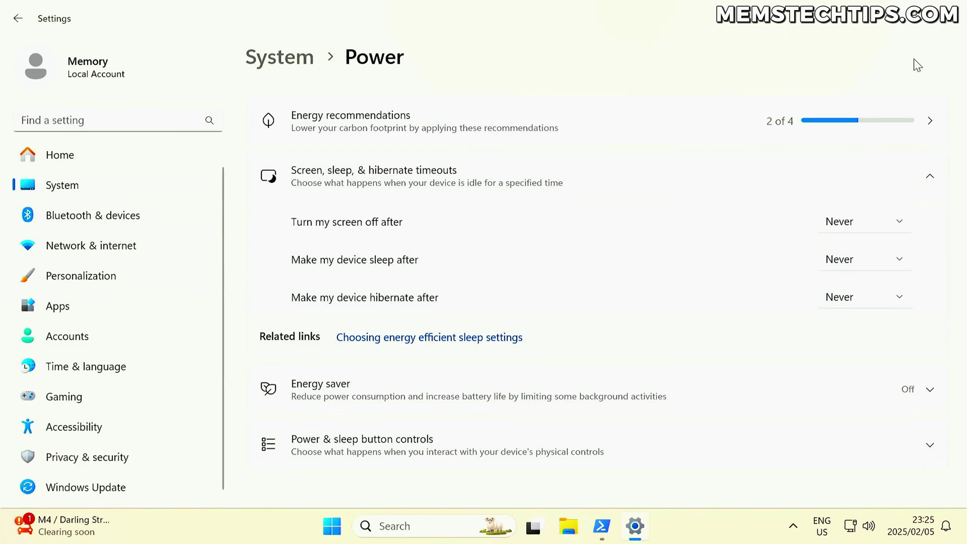
pyautogui.click(943, 24)
pyautogui.moveTo(182, 406)
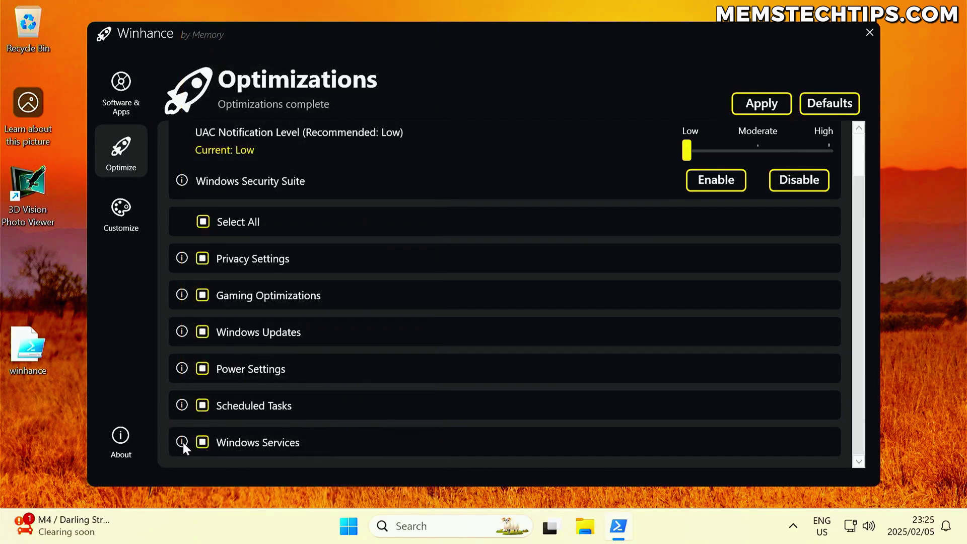
# - Restore the Privacy Settings category to the Windows defaults and dismiss the completion message
pyautogui.moveTo(182, 441)
pyautogui.click(825, 103)
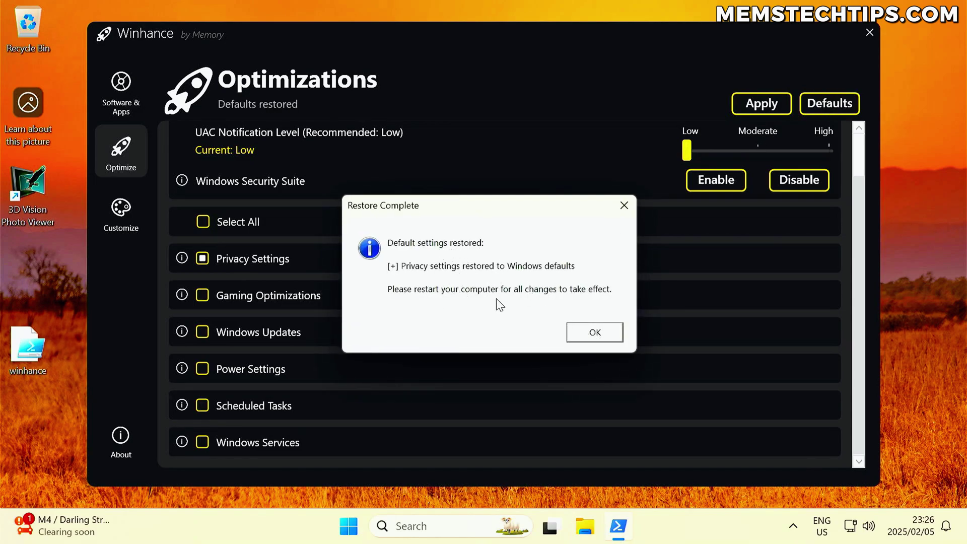
pyautogui.click(593, 332)
# - Check the General page of Privacy & security in Windows Settings, and close Settings
pyautogui.click(348, 526)
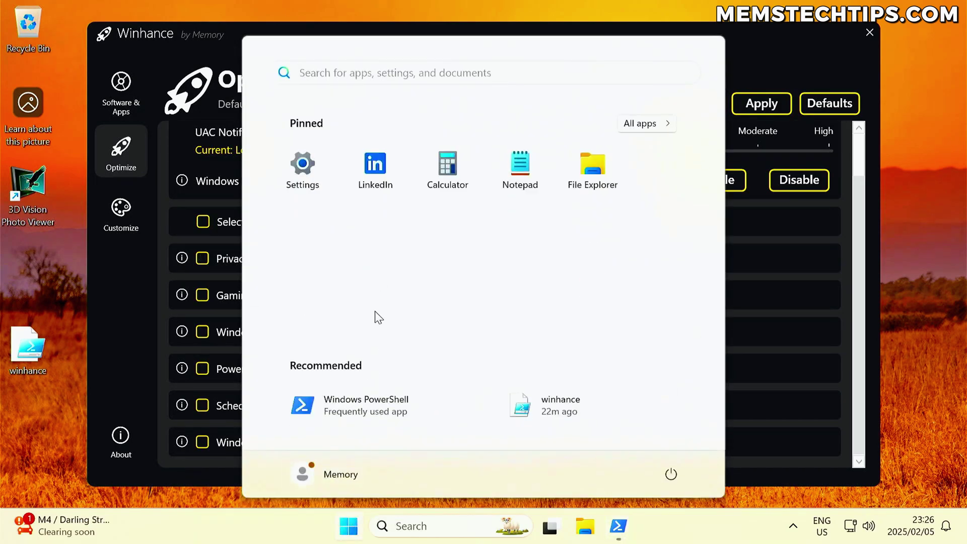
pyautogui.click(304, 186)
pyautogui.click(113, 455)
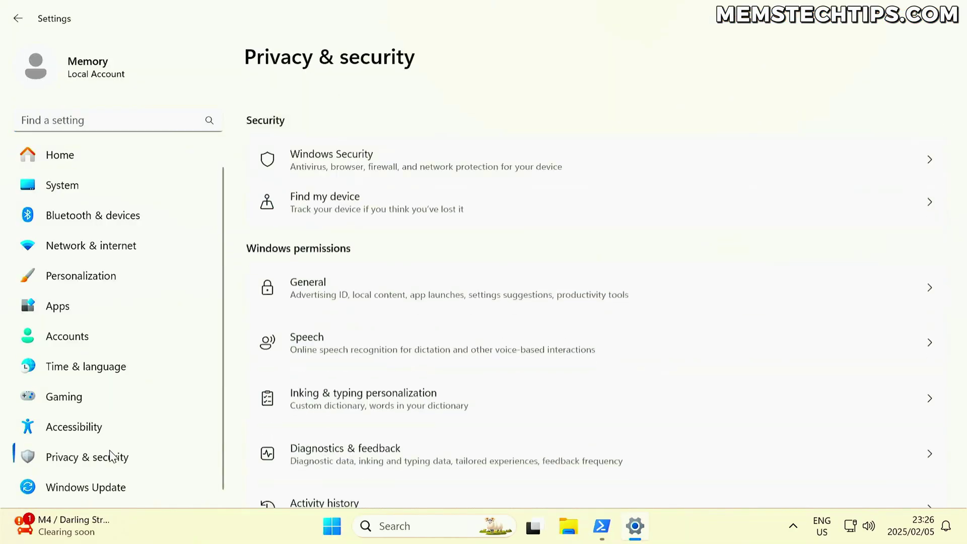
pyautogui.click(316, 283)
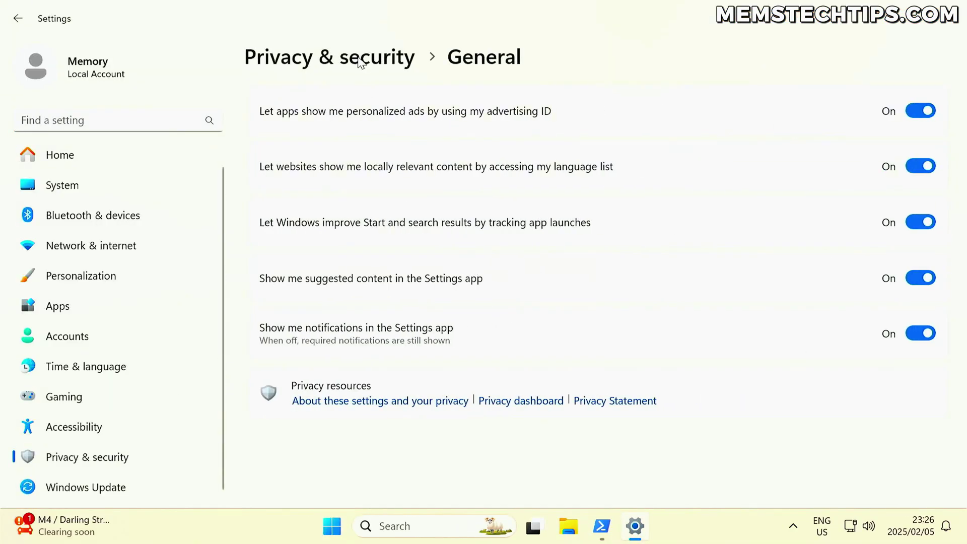
pyautogui.click(952, 9)
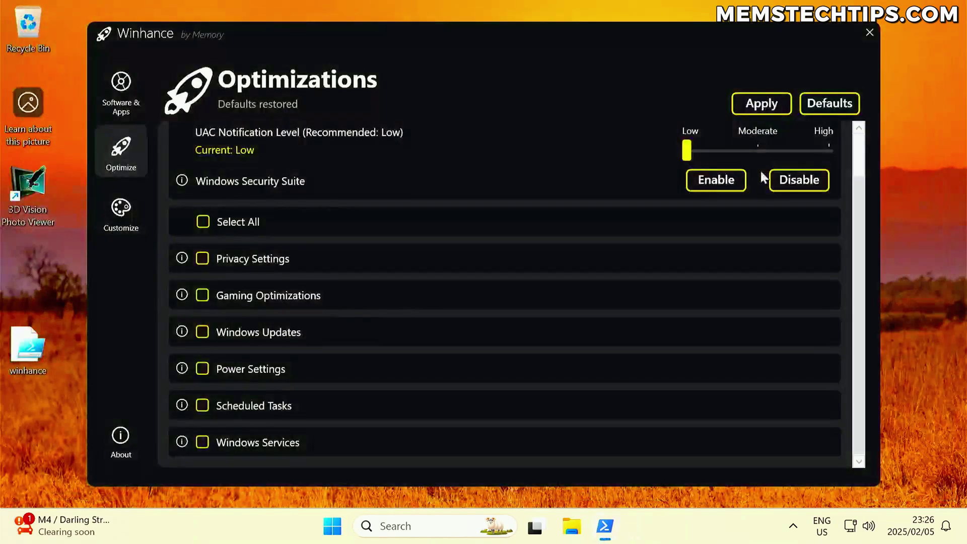
# - Reapply the Privacy Settings optimizations in Winhance and go to the Customize page
pyautogui.click(760, 102)
pyautogui.click(594, 332)
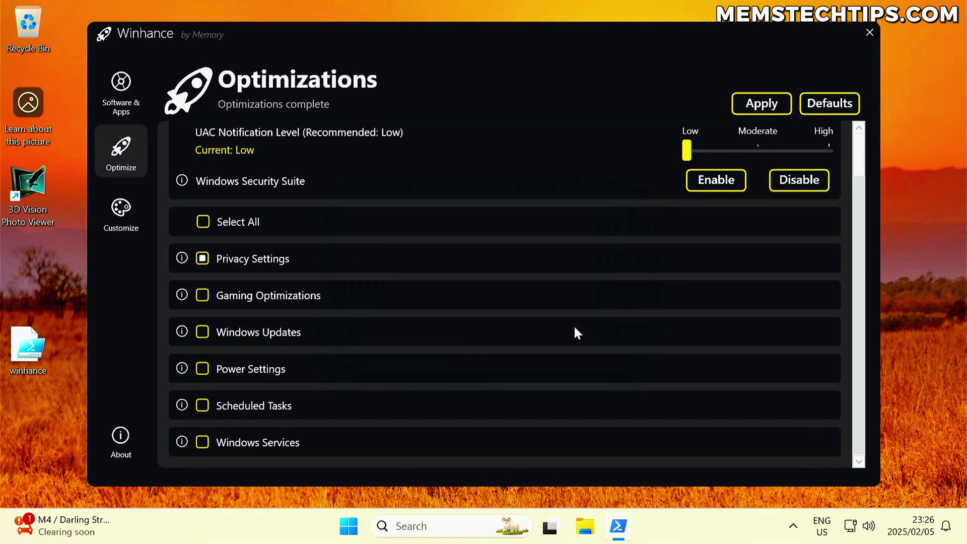
pyautogui.click(121, 224)
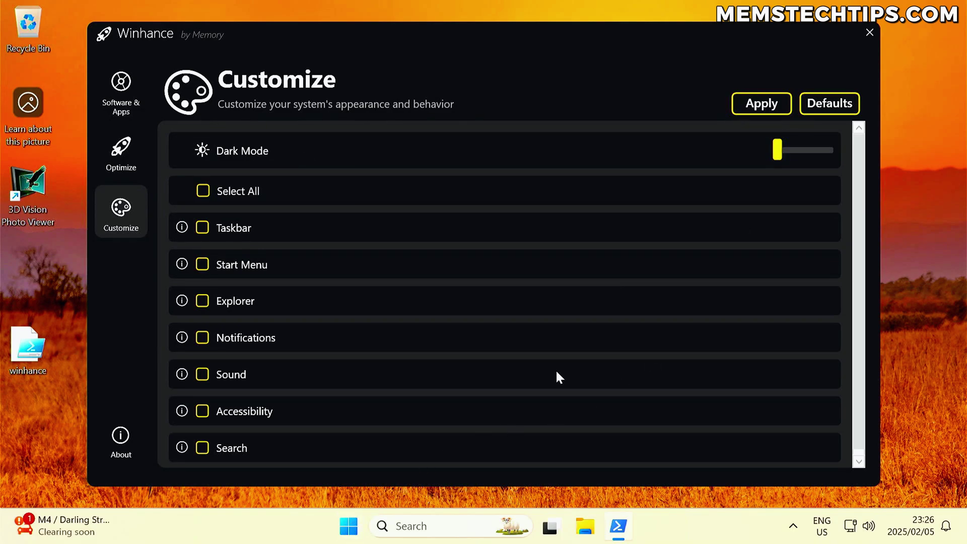
# - Try Dark Mode with the current wallpaper kept, view it in File Explorer, and switch back to light mode
pyautogui.click(824, 151)
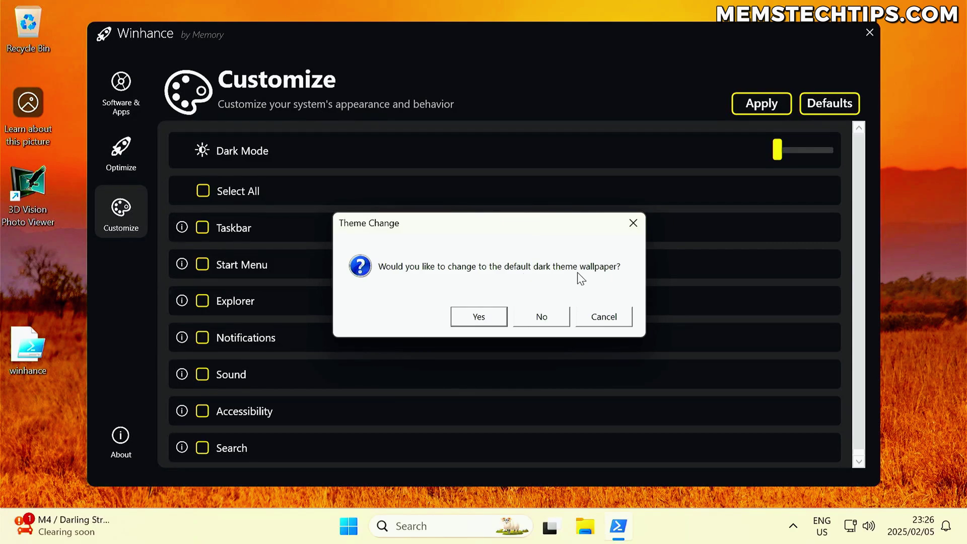
pyautogui.click(541, 318)
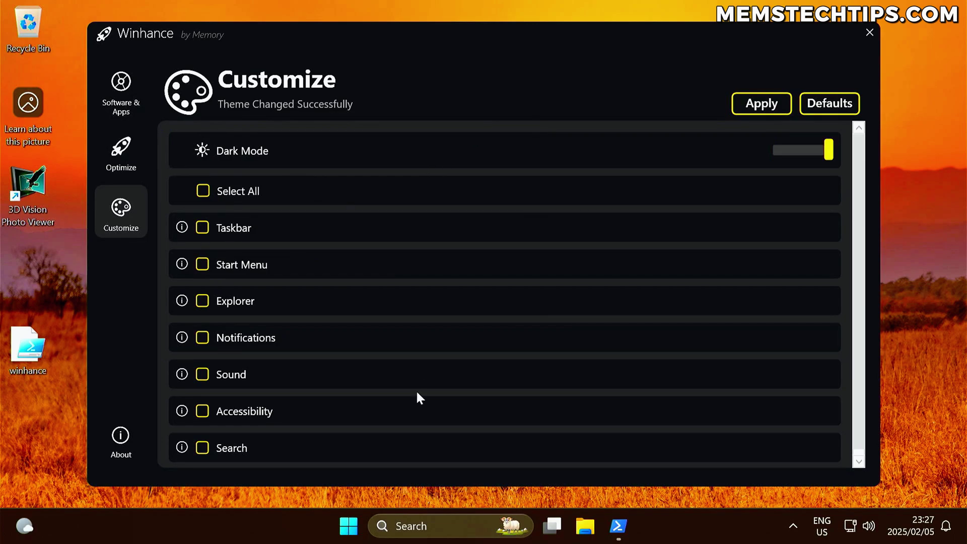
pyautogui.click(584, 527)
pyautogui.click(781, 149)
pyautogui.click(521, 317)
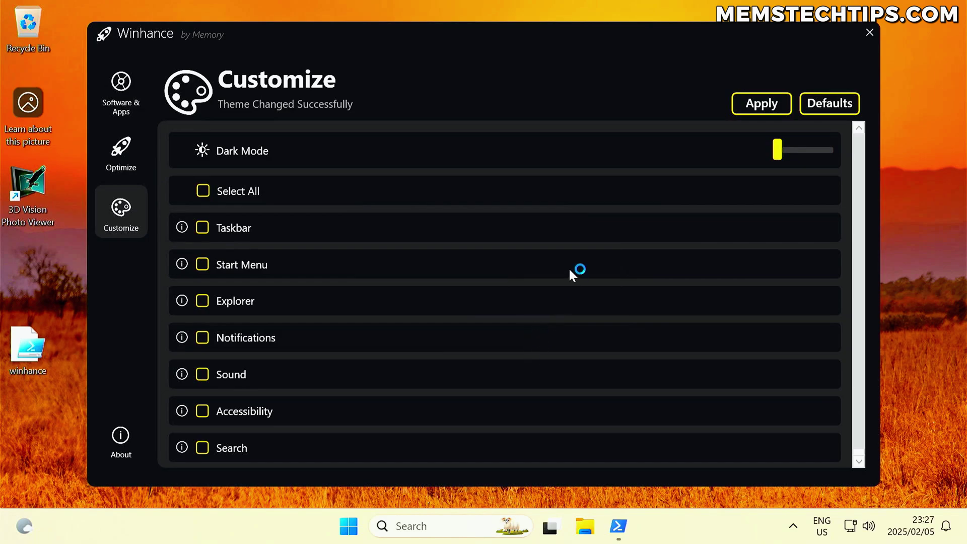
# - Enable Dark Mode together with the default dark theme wallpaper
pyautogui.click(823, 151)
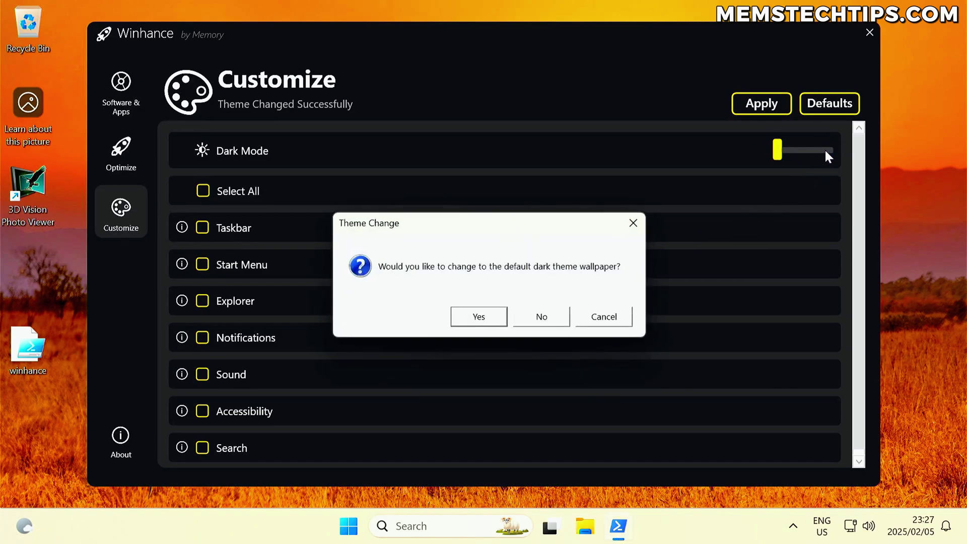
pyautogui.click(483, 317)
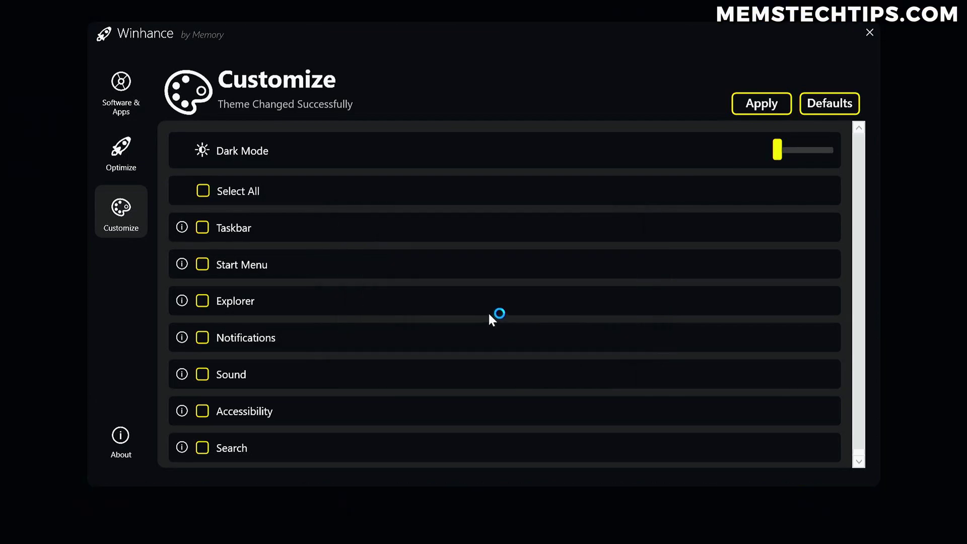
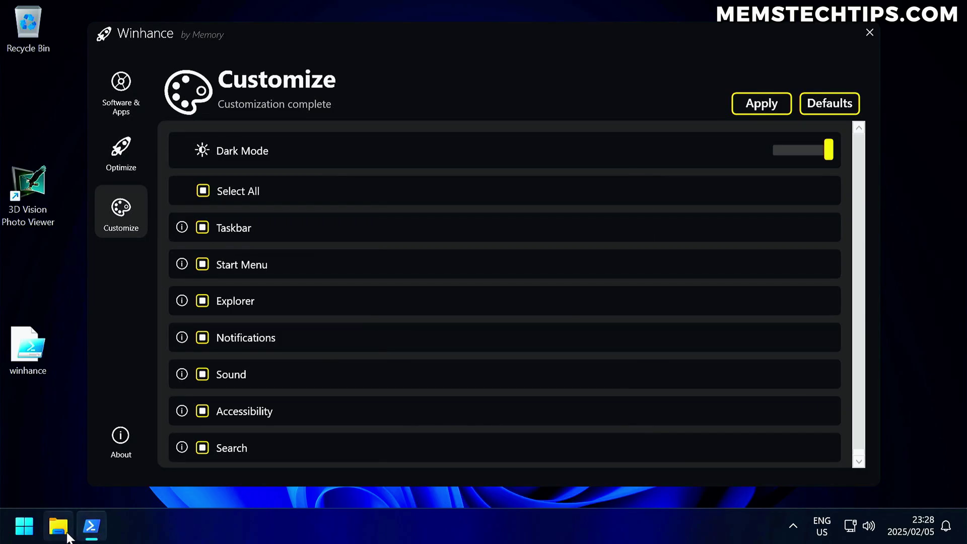
# - Inspect the customized Start menu and the File Explorer window, and view Winhance's Explorer and Notifications details
pyautogui.click(24, 526)
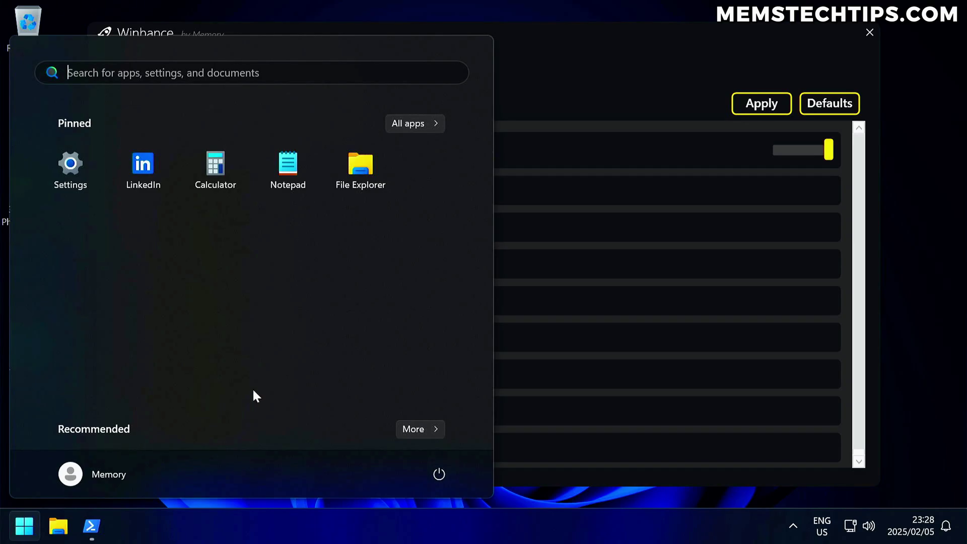
pyautogui.click(360, 167)
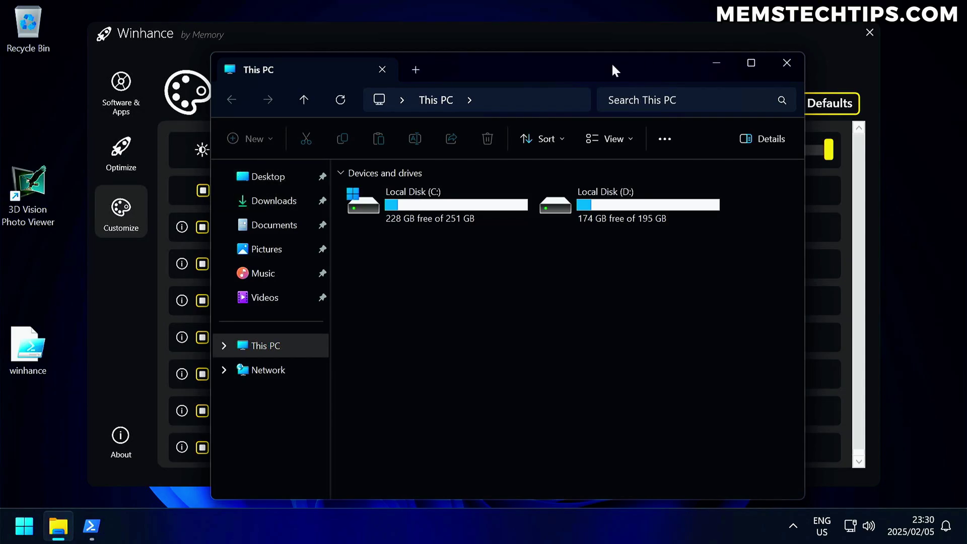
pyautogui.click(787, 63)
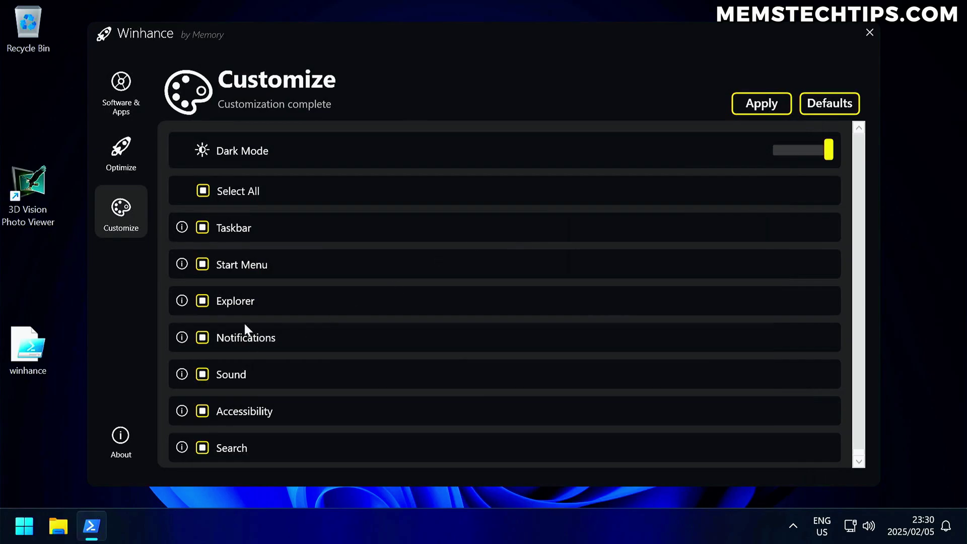
pyautogui.moveTo(184, 301)
pyautogui.moveTo(183, 337)
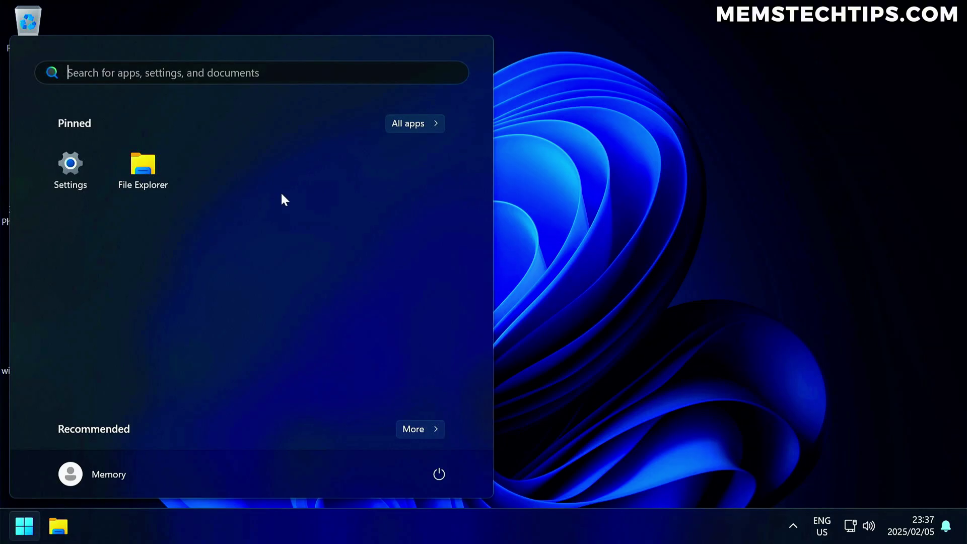
# - Check the Notifications page under System in Windows Settings, and close Settings
pyautogui.click(85, 194)
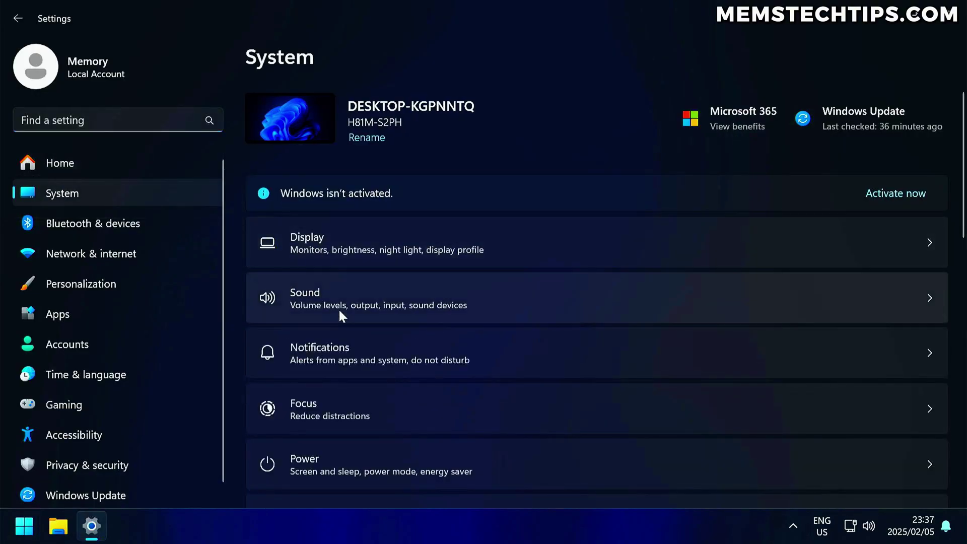
pyautogui.click(343, 371)
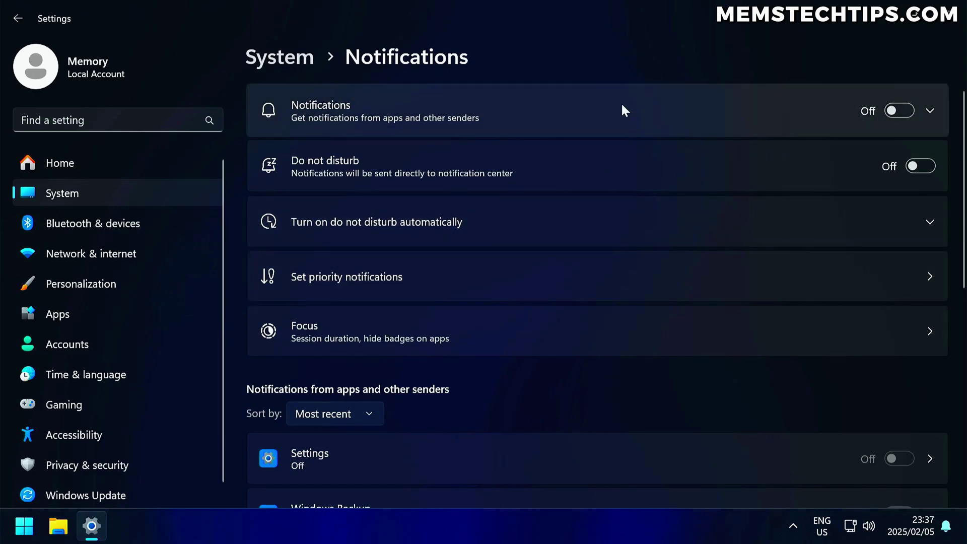
pyautogui.hotkey('alt', 'F4')
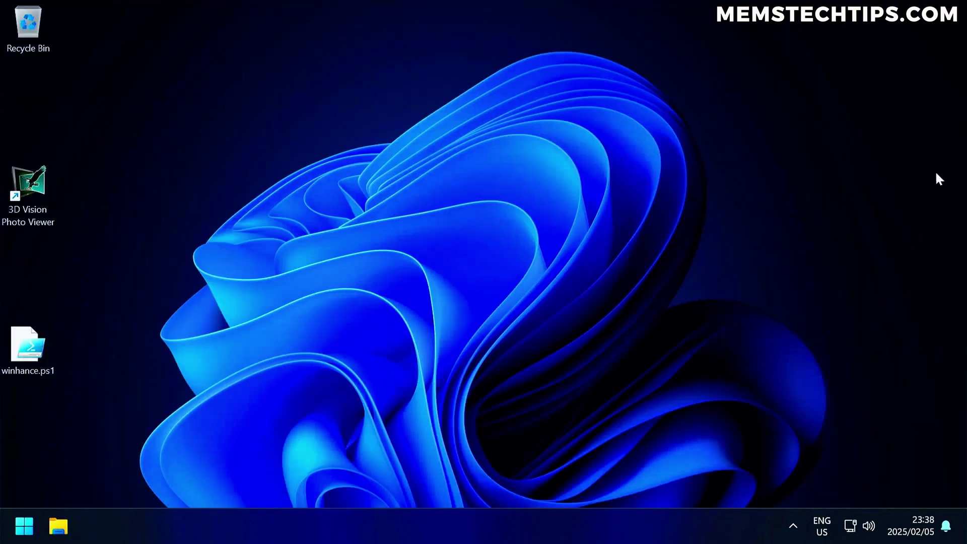
# - Clear all notifications from the notification center and close it
pyautogui.click(945, 525)
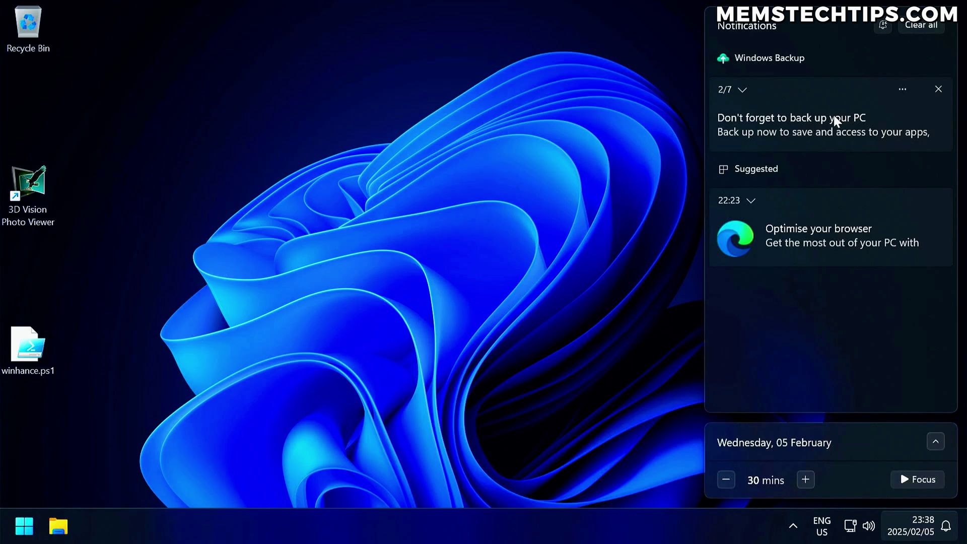
pyautogui.click(924, 23)
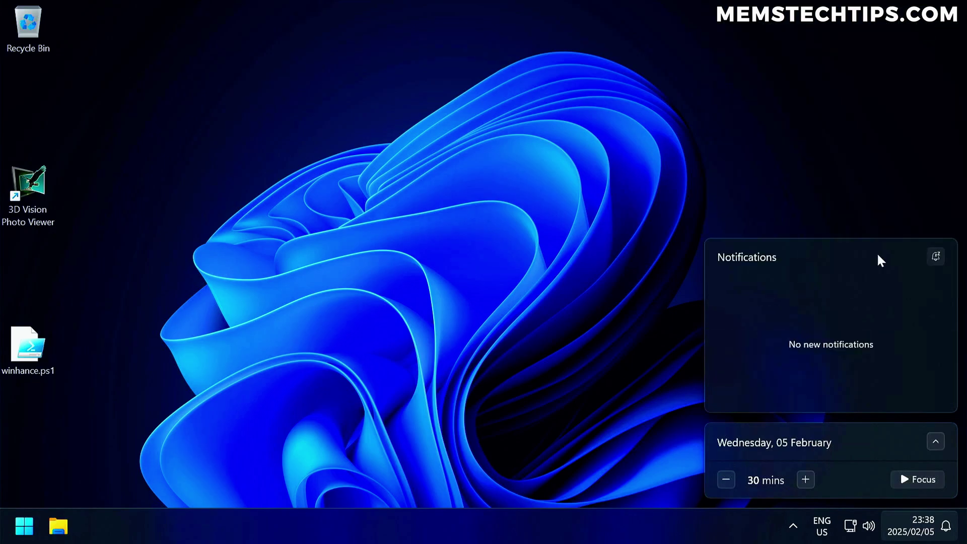
pyautogui.click(554, 295)
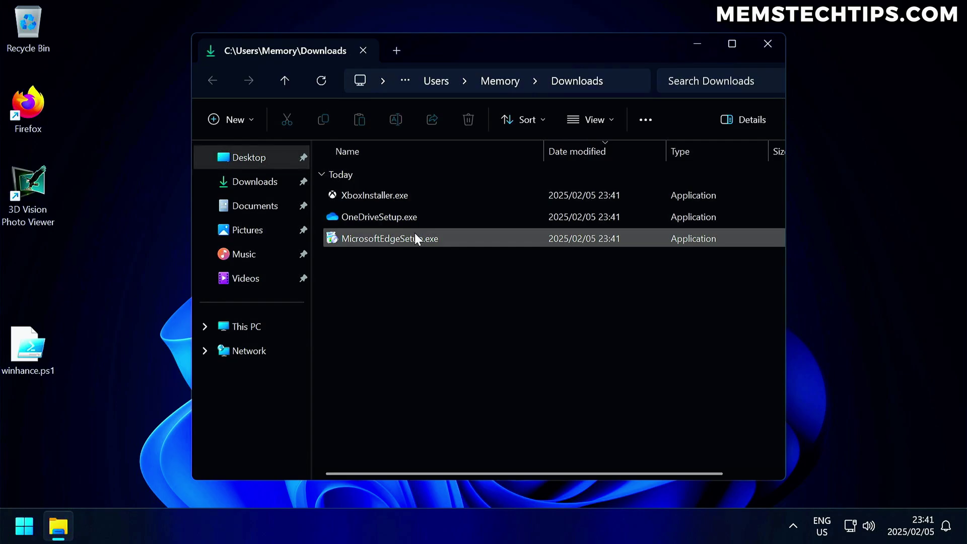
# - Run XboxInstaller.exe from Downloads, accept the Microsoft Software License Terms and start the installation
pyautogui.doubleClick(411, 195)
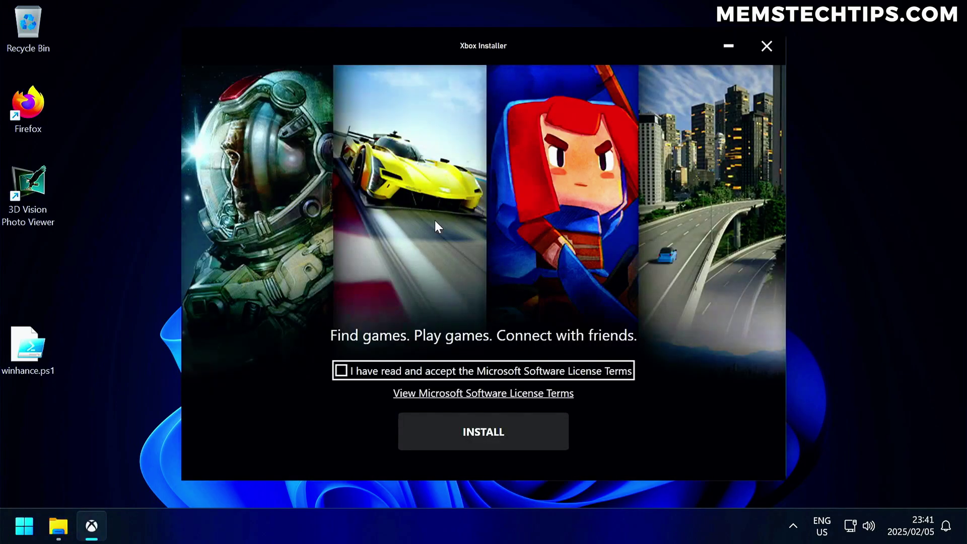
pyautogui.click(376, 373)
pyautogui.click(458, 426)
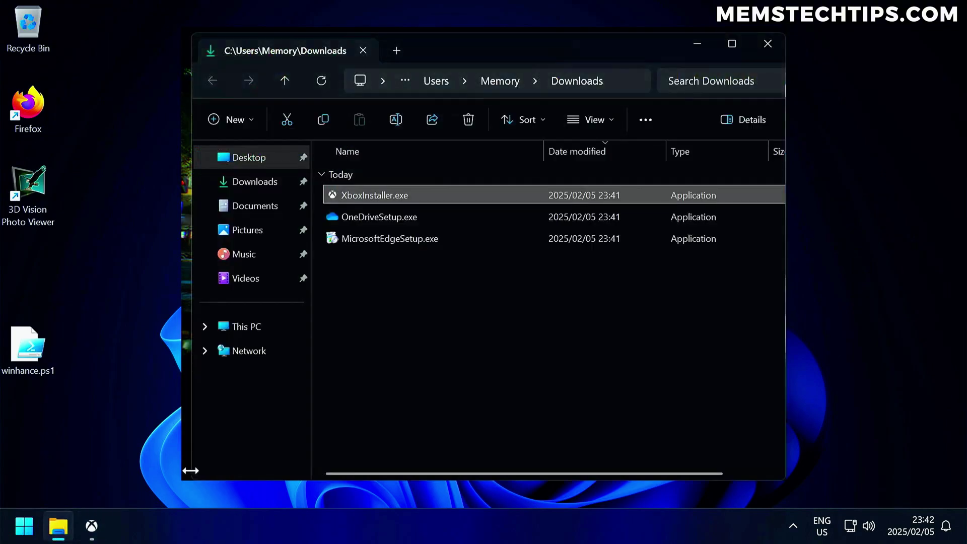
# - Run OneDriveSetup.exe and MicrosoftEdgeSetup.exe from the Downloads folder
pyautogui.click(365, 221)
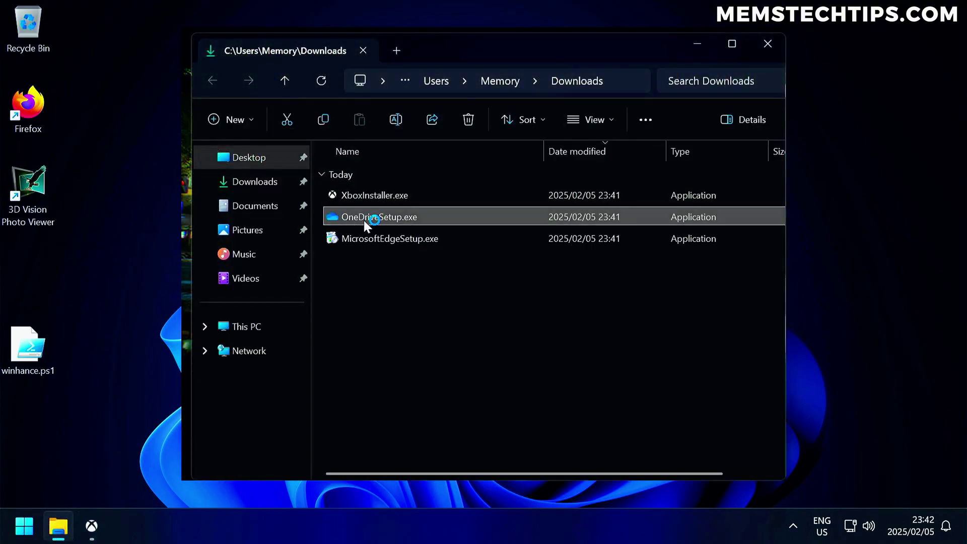
pyautogui.click(395, 241)
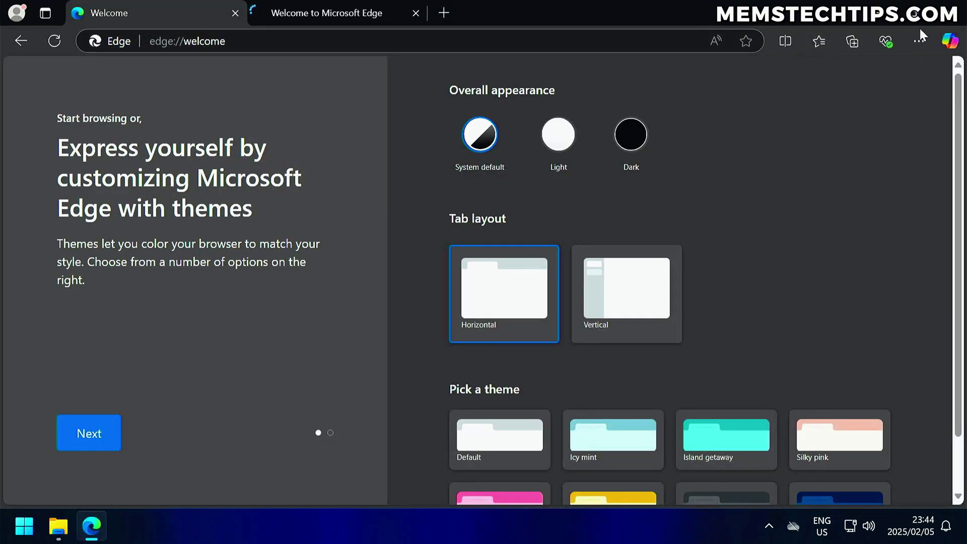
# - Close the Microsoft Edge welcome window and check the installed OneDrive and the Start menu
pyautogui.click(953, 11)
pyautogui.click(793, 526)
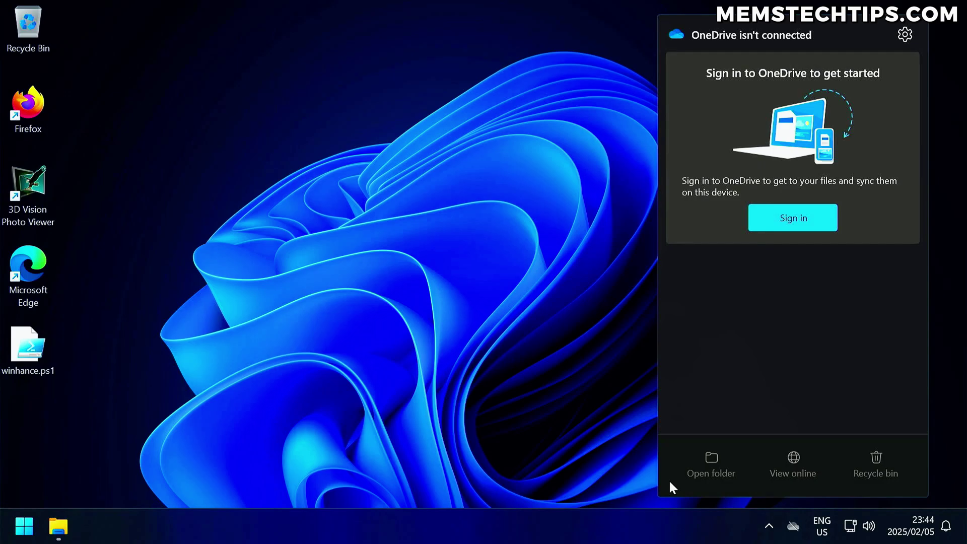
pyautogui.click(25, 526)
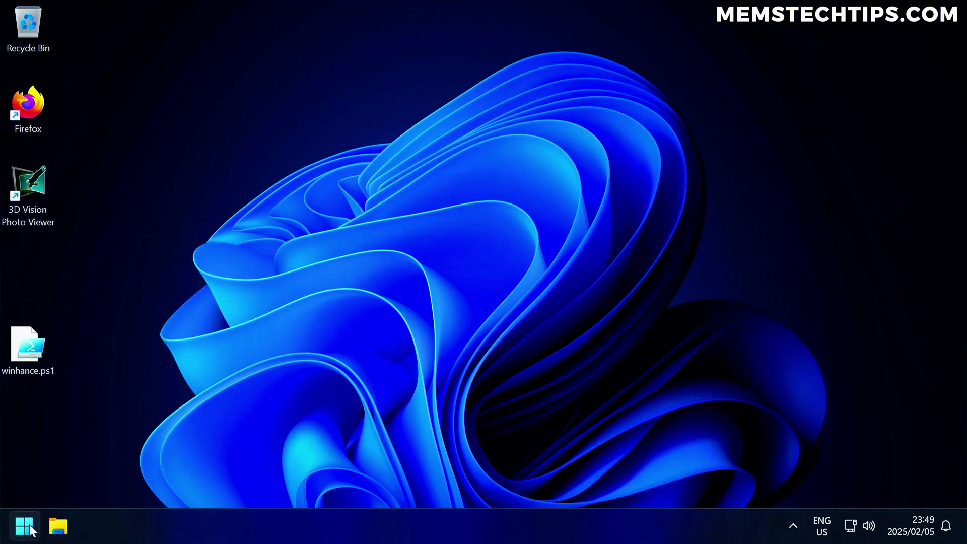
# - Check the Start menu's pinned items and full app list for Edge, OneDrive and Xbox
pyautogui.click(24, 526)
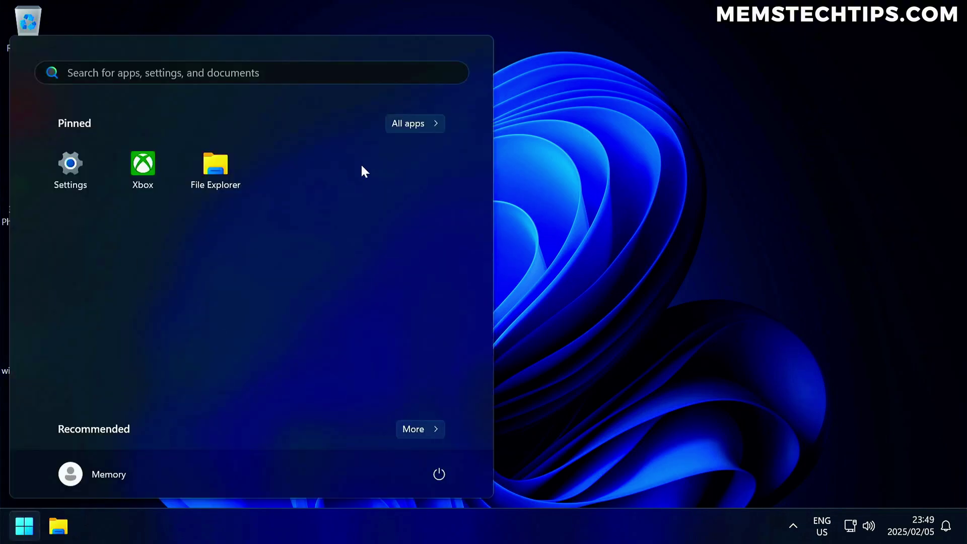
pyautogui.click(390, 123)
pyautogui.scroll(-6, 251, 261)
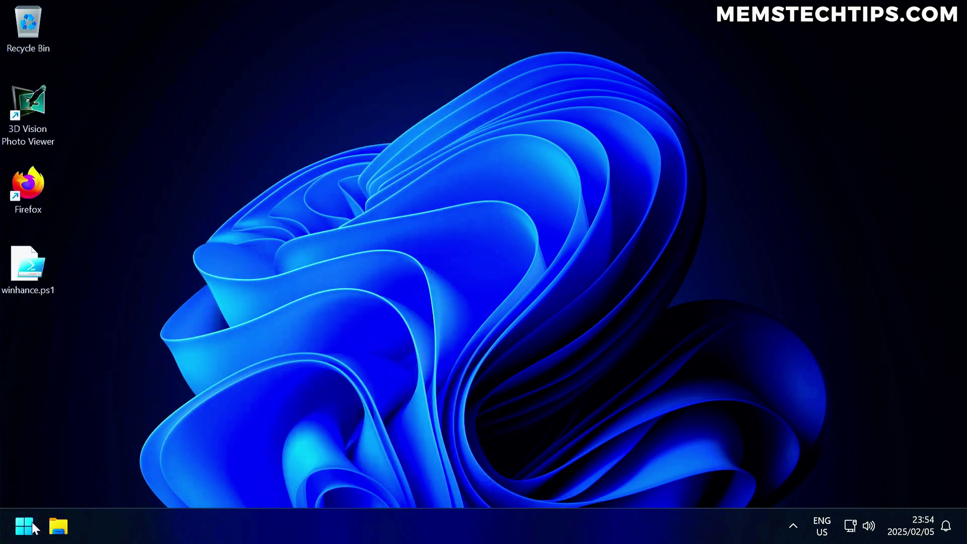
# - Reopen the Start menu and review its complete app list for any remaining Microsoft Edge, OneDrive or Xbox entries
pyautogui.click(32, 523)
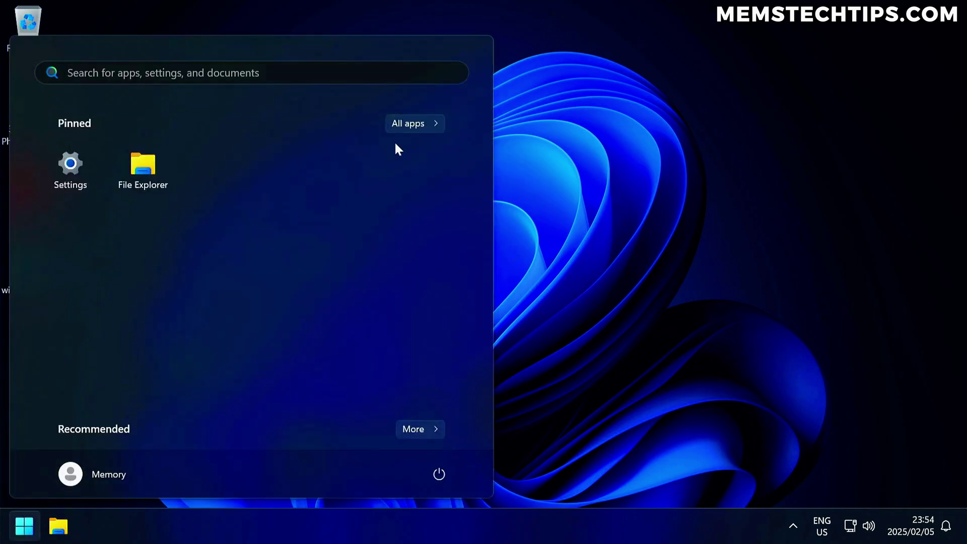
pyautogui.click(401, 127)
pyautogui.scroll(-4, 209, 209)
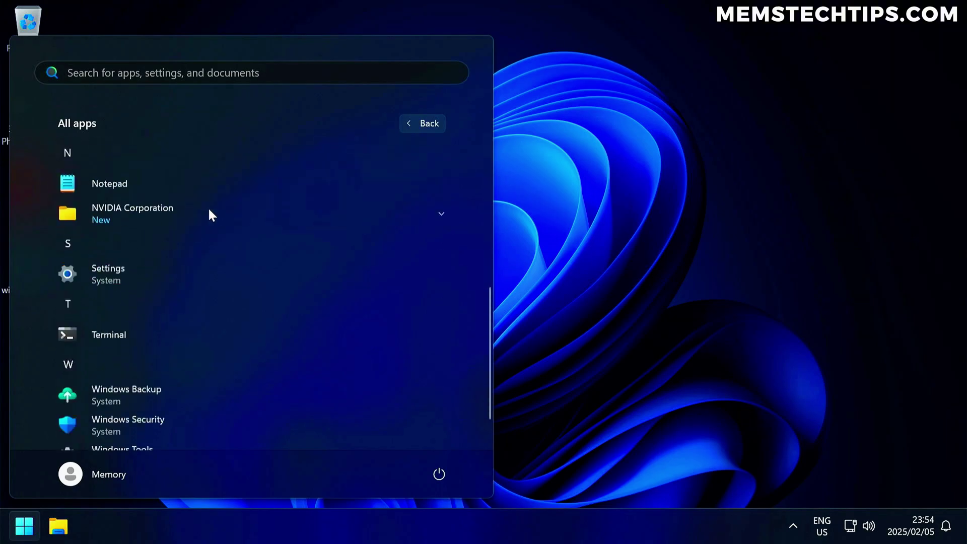
pyautogui.scroll(5, 209, 221)
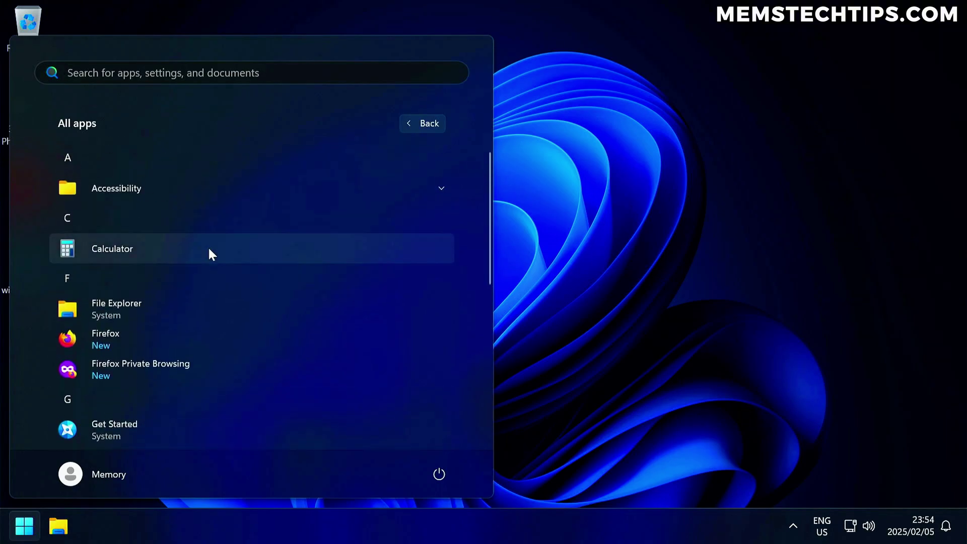
pyautogui.scroll(-4, 209, 254)
pyautogui.scroll(4, 211, 249)
pyautogui.scroll(-3, 219, 239)
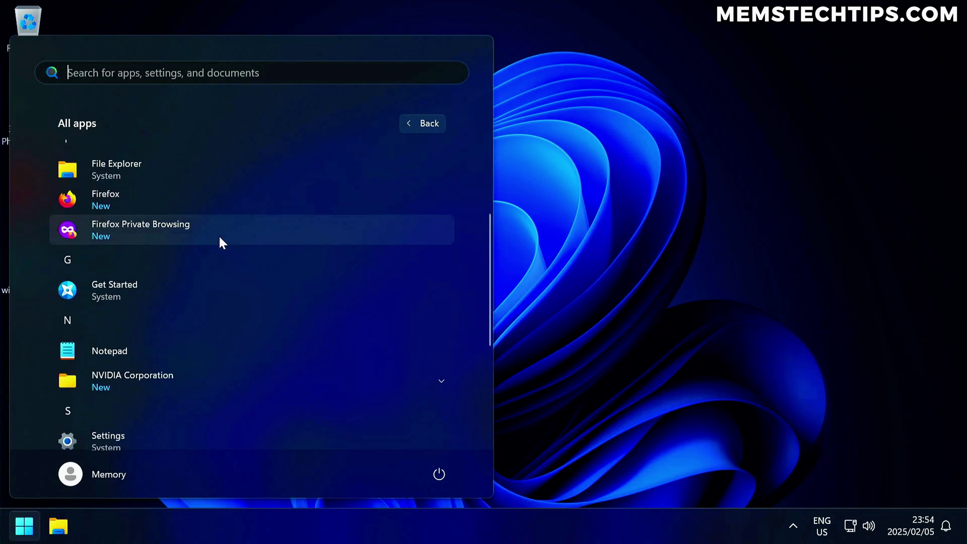
# - Finish reviewing the Start menu's app list and inspect the tasks in the Winhance folder of Task Scheduler
pyautogui.scroll(-3, 219, 236)
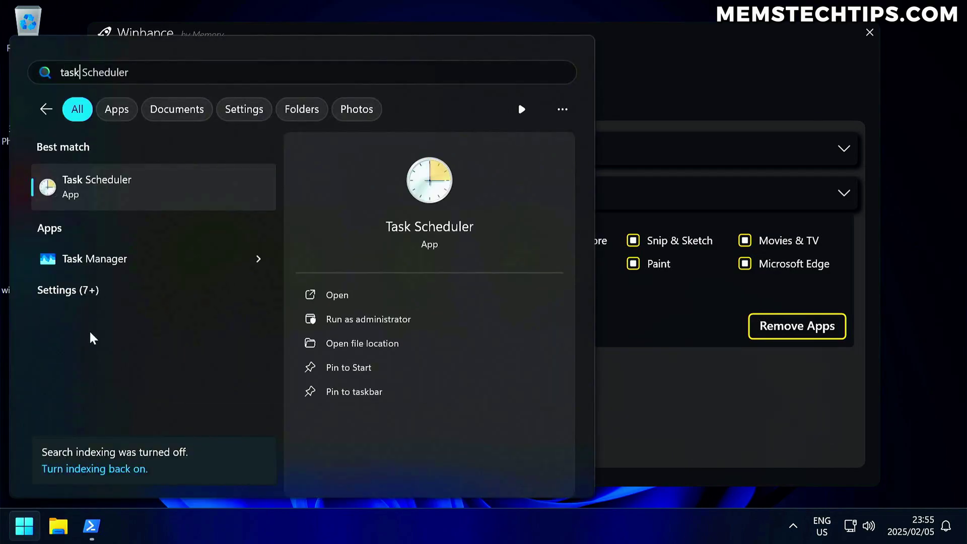
pyautogui.click(96, 189)
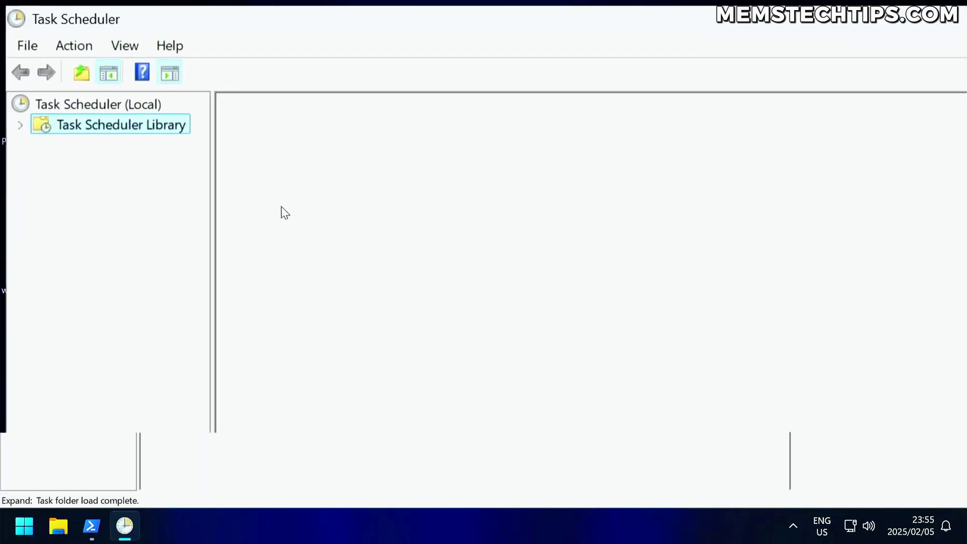
pyautogui.click(10, 80)
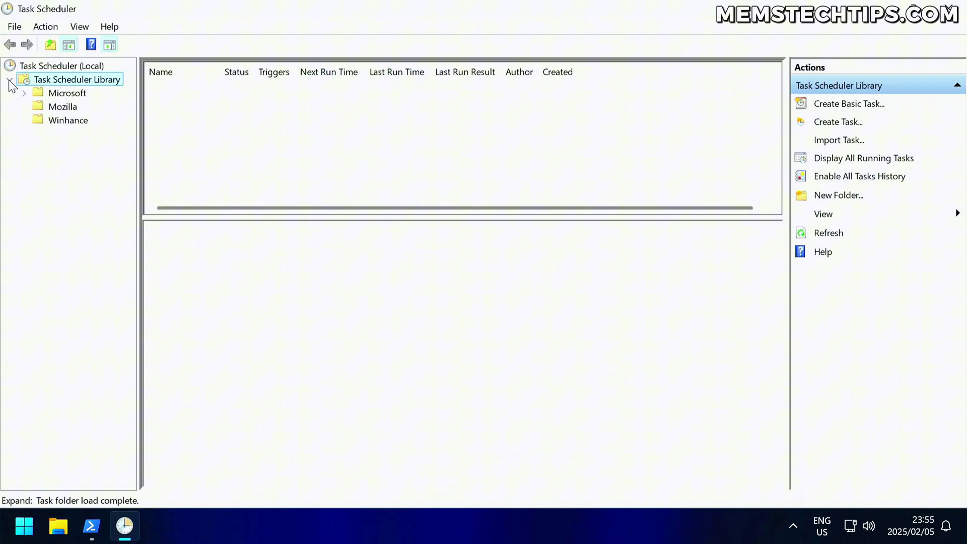
pyautogui.click(74, 121)
pyautogui.moveTo(226, 71); pyautogui.dragTo(281, 71)
pyautogui.click(270, 87)
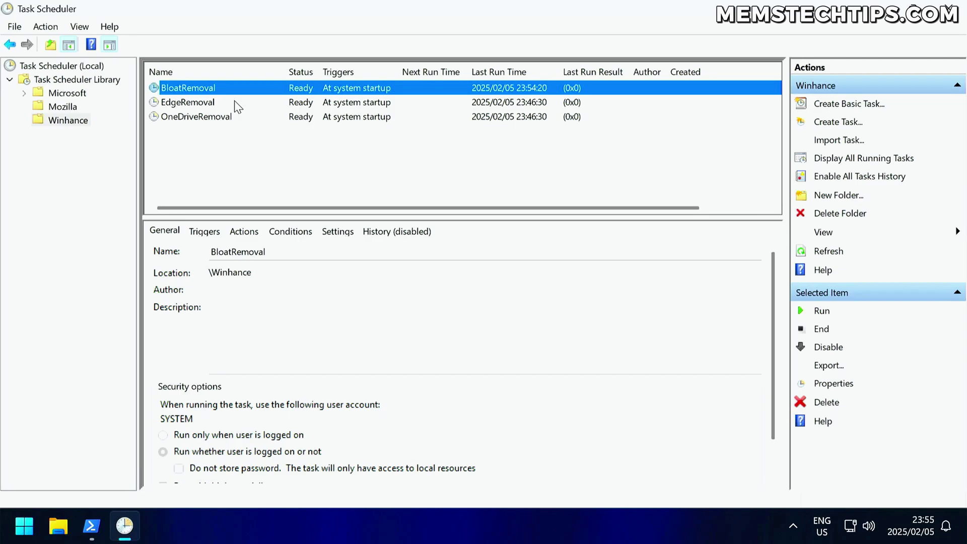
pyautogui.click(951, 15)
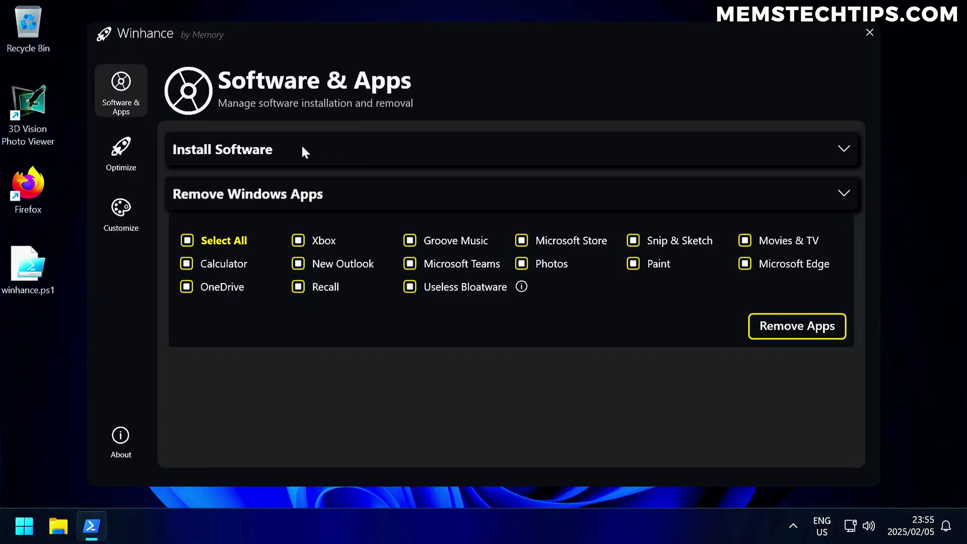
# - Install Microsoft Edge from the Install Software list in Winhance
pyautogui.click(325, 152)
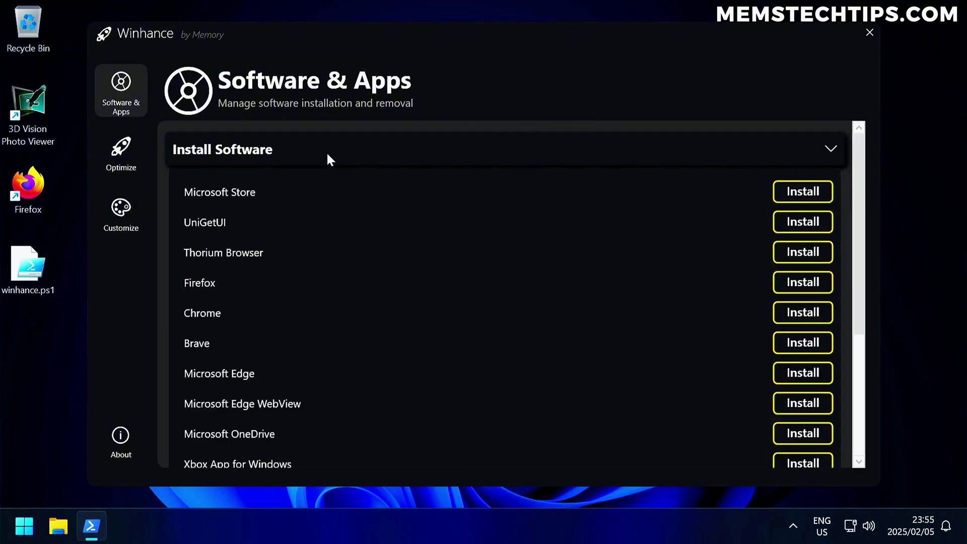
pyautogui.click(461, 151)
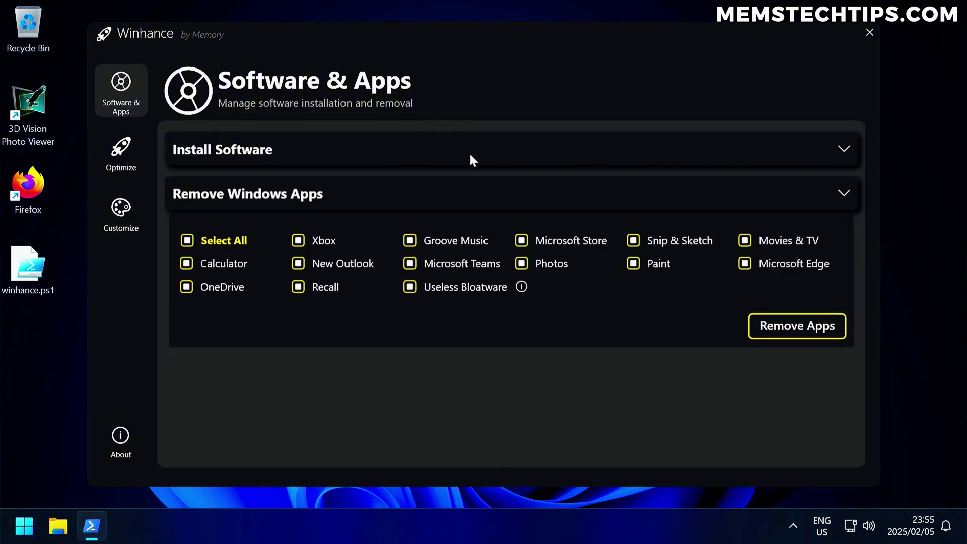
pyautogui.click(312, 150)
pyautogui.scroll(-1, 476, 229)
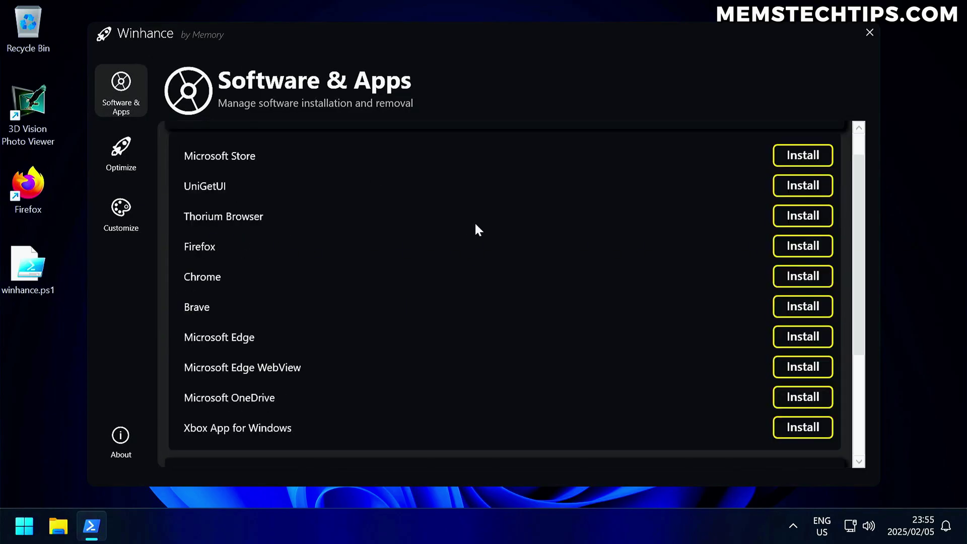
pyautogui.scroll(-1, 554, 282)
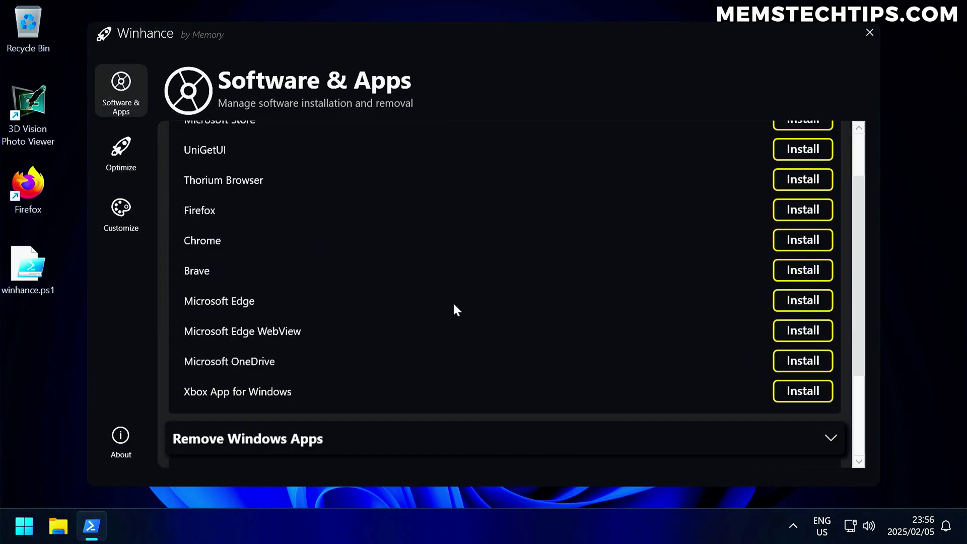
pyautogui.click(802, 303)
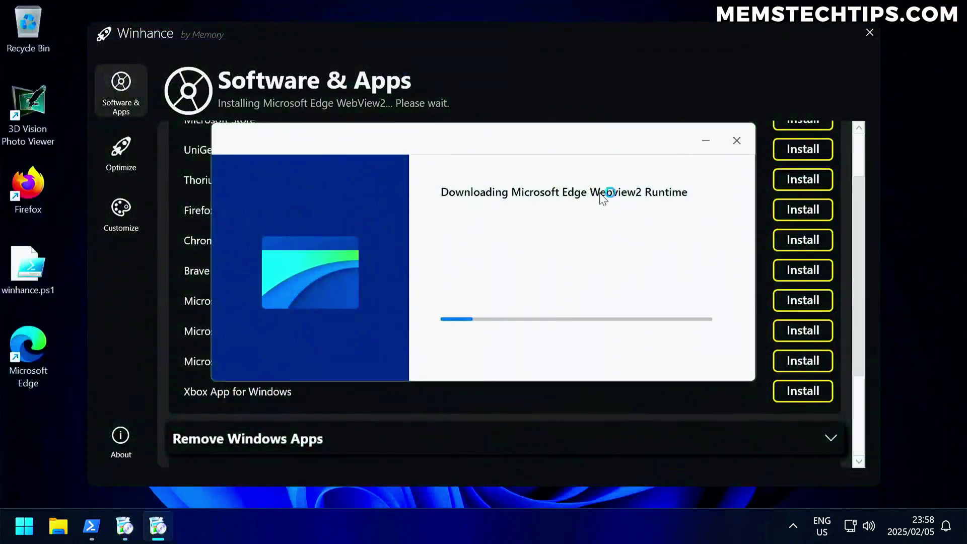
# - Check Task Scheduler's Winhance folder for the EdgeRemoval task during the WebView2 installation, and close Task Scheduler
pyautogui.click(28, 524)
pyautogui.write('tas')
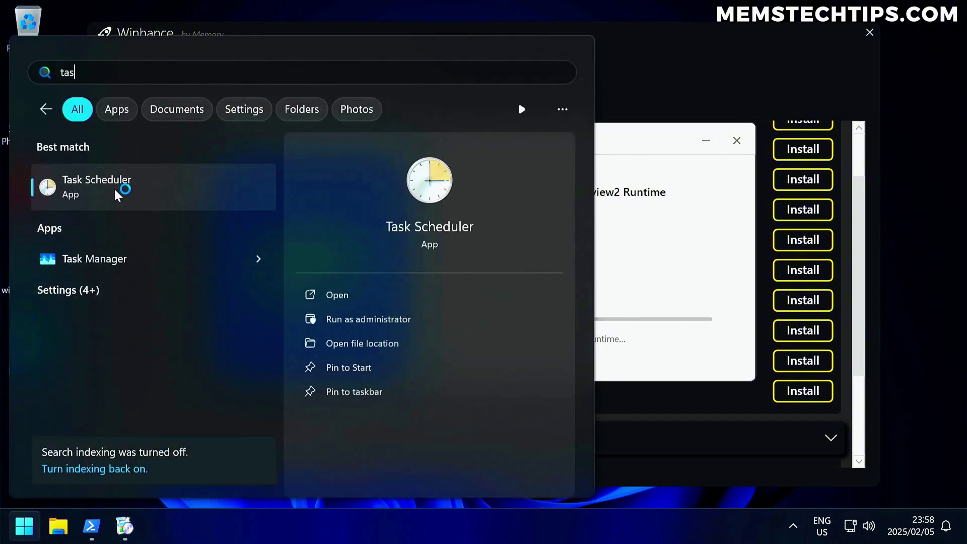
pyautogui.click(113, 187)
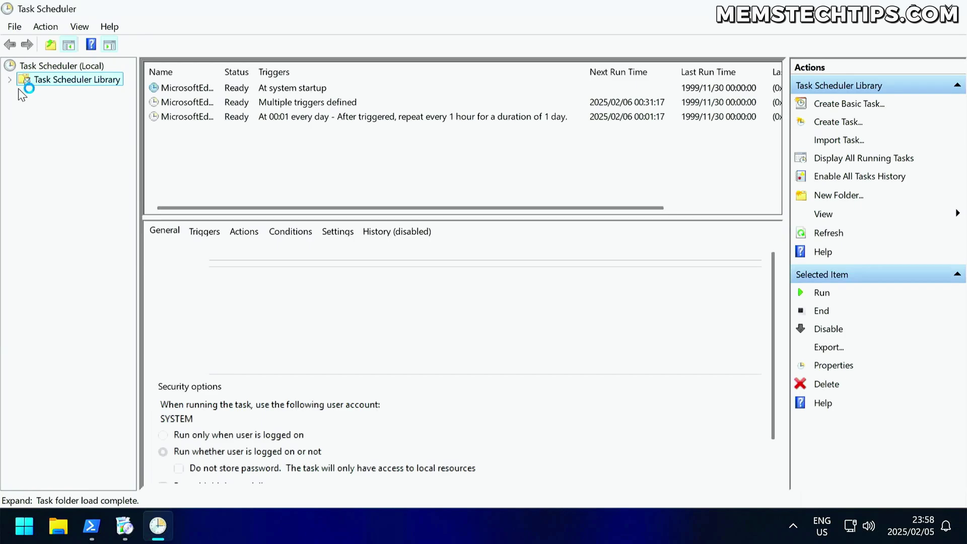
pyautogui.click(9, 79)
pyautogui.click(66, 120)
pyautogui.moveTo(224, 72); pyautogui.dragTo(303, 71)
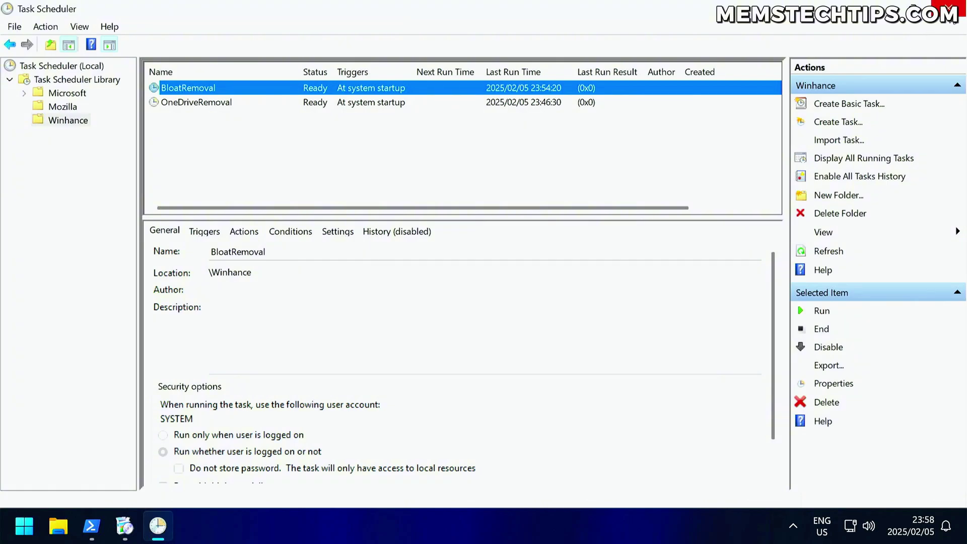
pyautogui.click(953, 8)
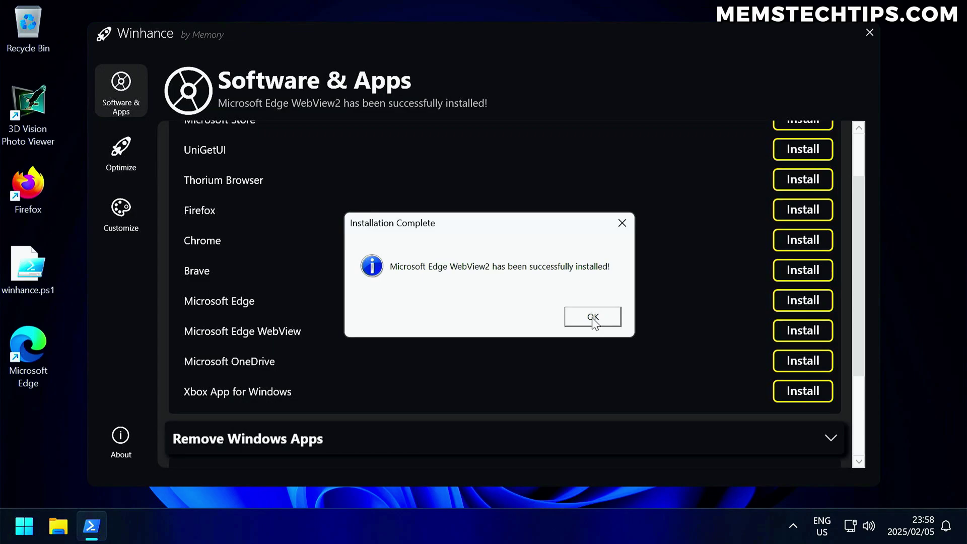
# - Dismiss the Microsoft Edge installation messages and install Microsoft Store from the Install Software list
pyautogui.click(592, 317)
pyautogui.click(581, 321)
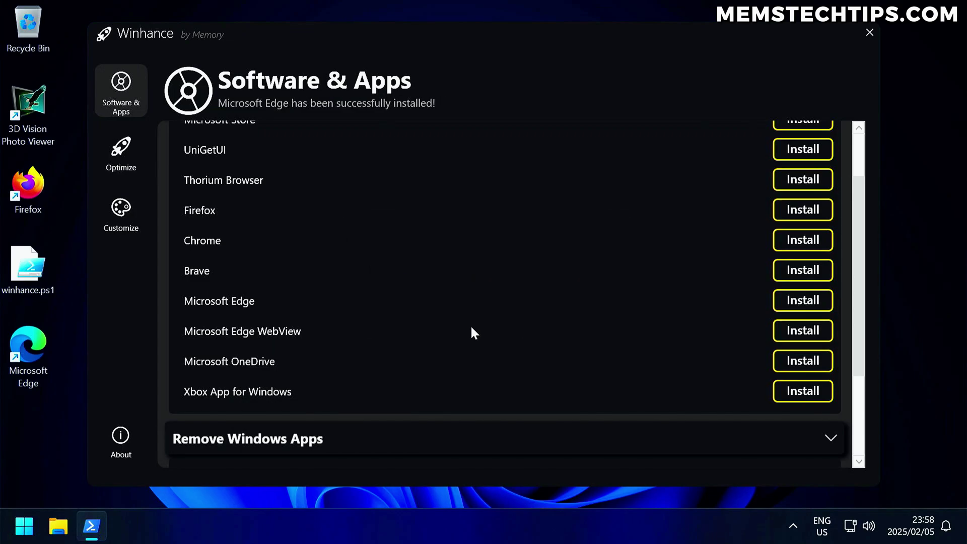
pyautogui.scroll(1, 415, 339)
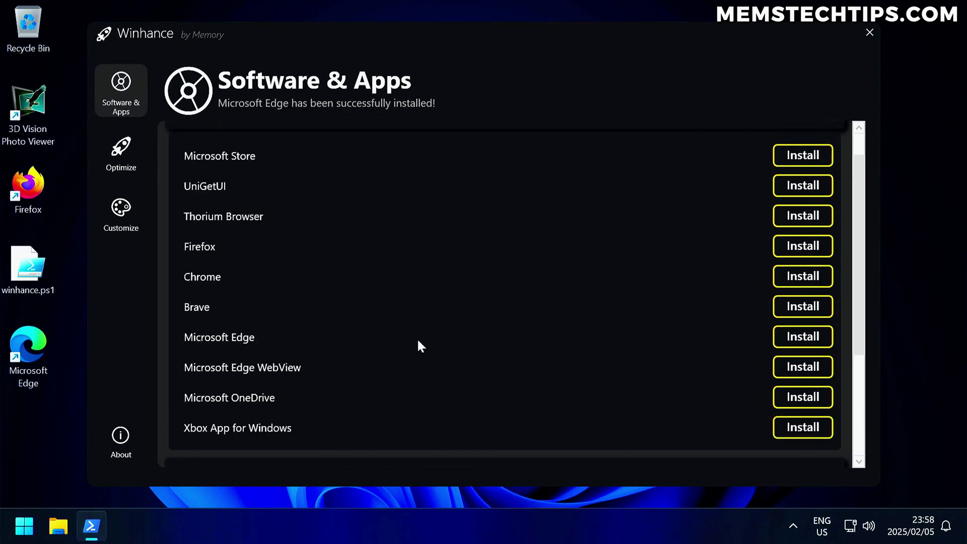
pyautogui.scroll(1, 251, 175)
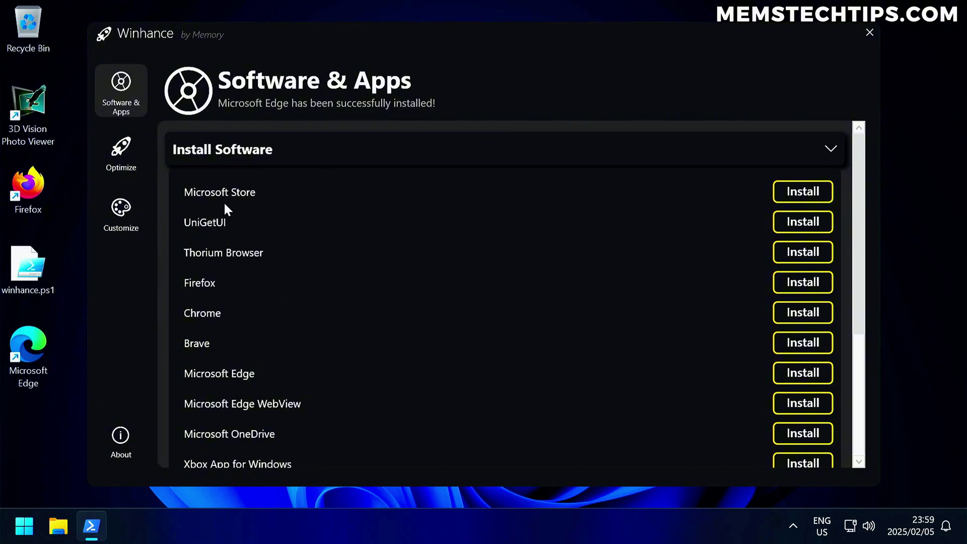
pyautogui.click(787, 192)
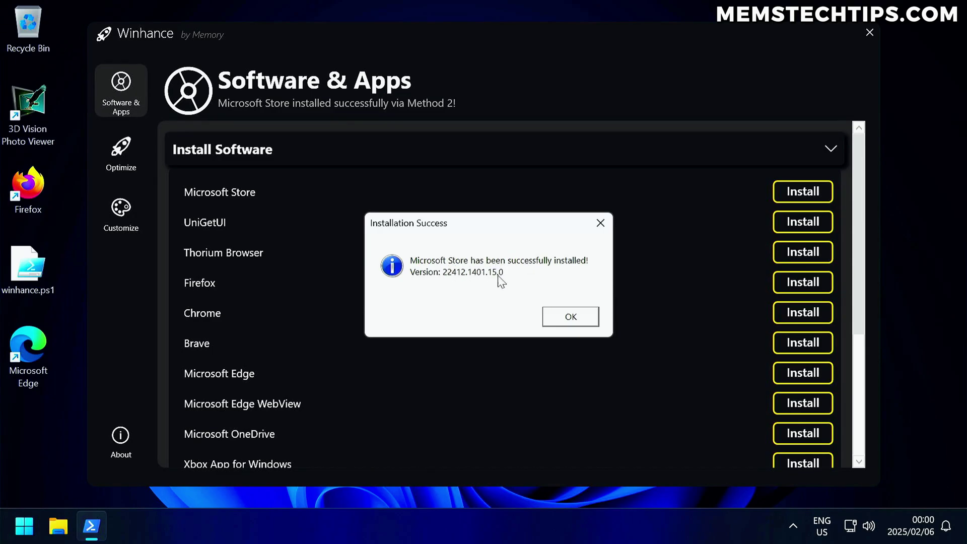
pyautogui.click(570, 317)
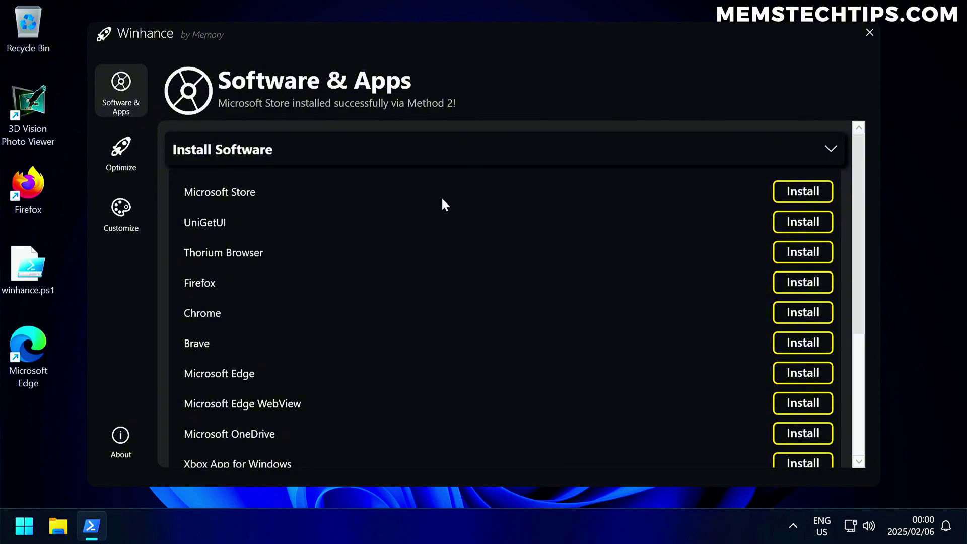
# - Launch Microsoft Edge and Microsoft Store to check that both reinstalled apps work, and close them
pyautogui.click(23, 526)
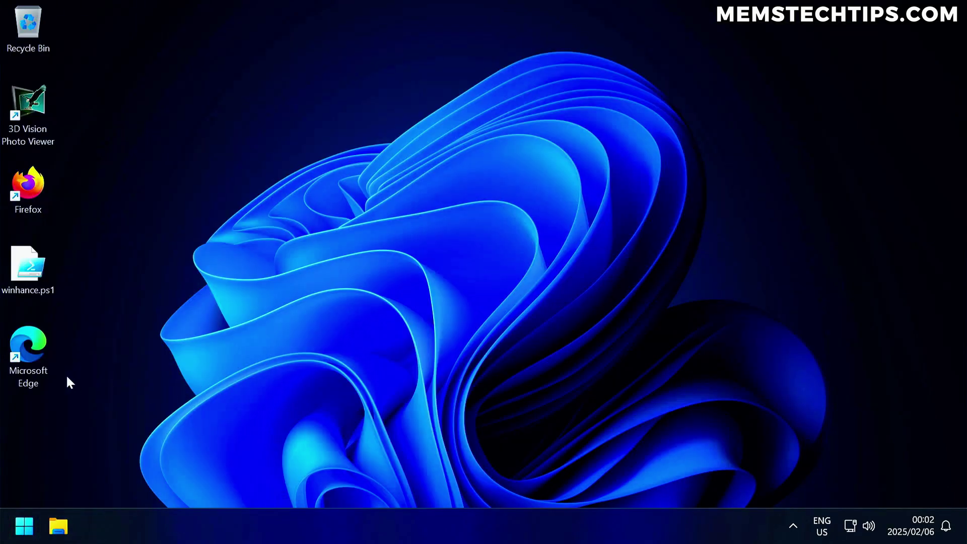
pyautogui.doubleClick(34, 343)
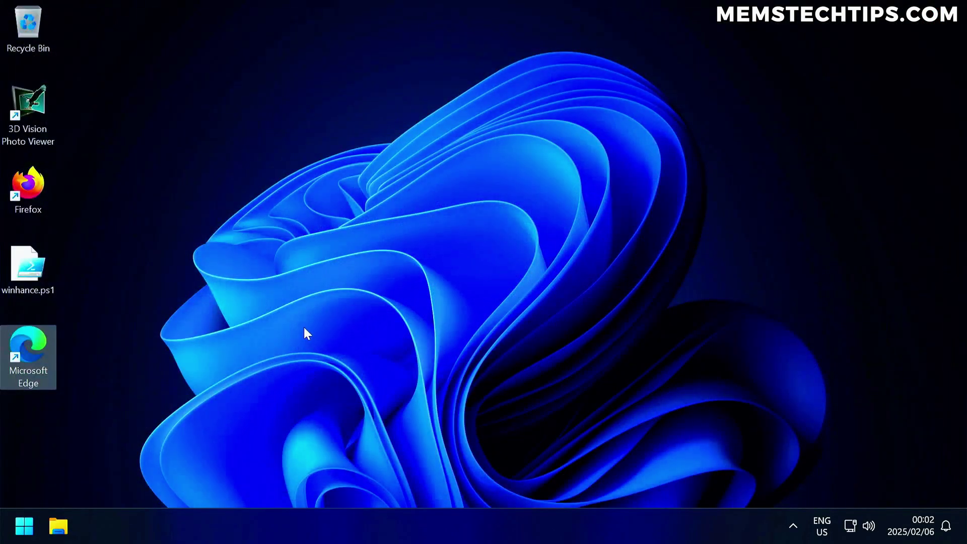
pyautogui.press('super')
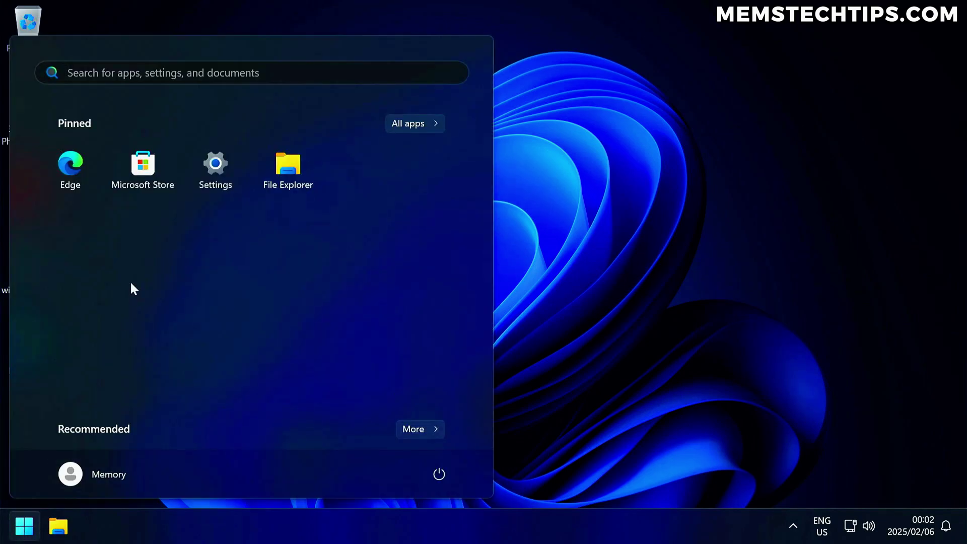
pyautogui.click(145, 163)
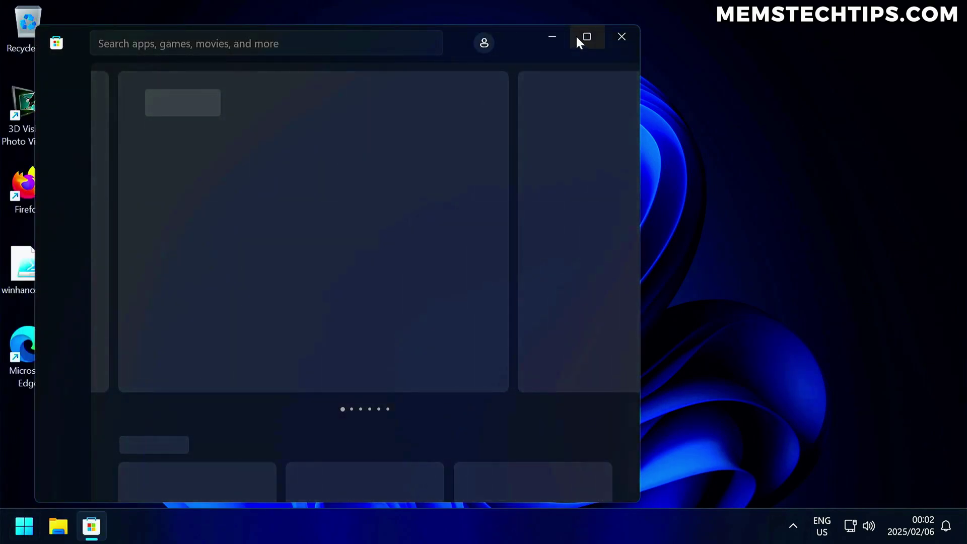
pyautogui.click(577, 37)
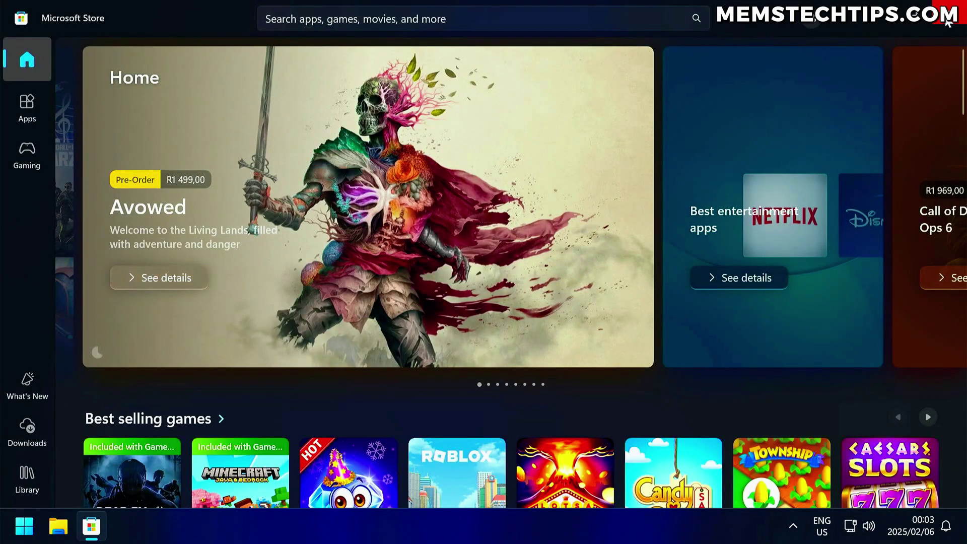
pyautogui.click(946, 21)
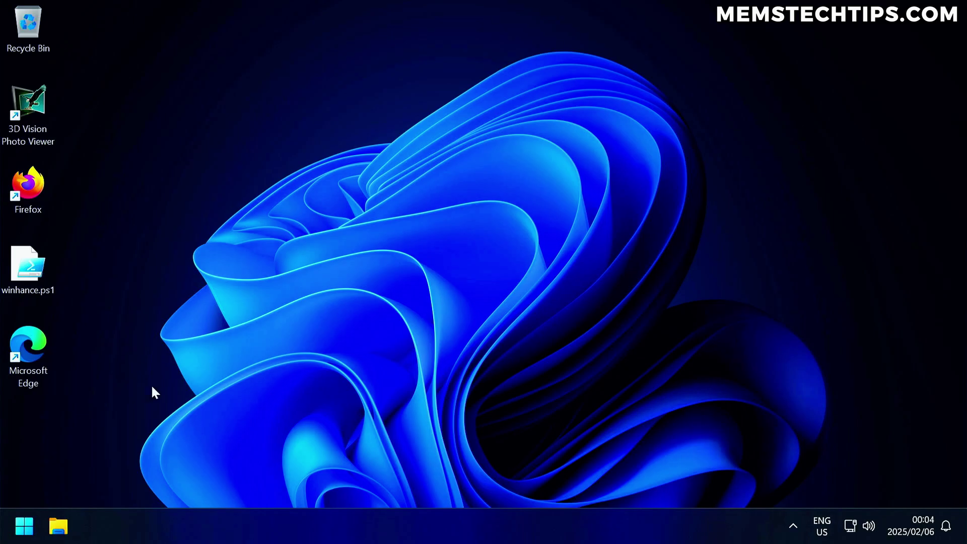
# - Open the Windows Update page in Settings to check the update status
pyautogui.click(24, 526)
pyautogui.click(215, 168)
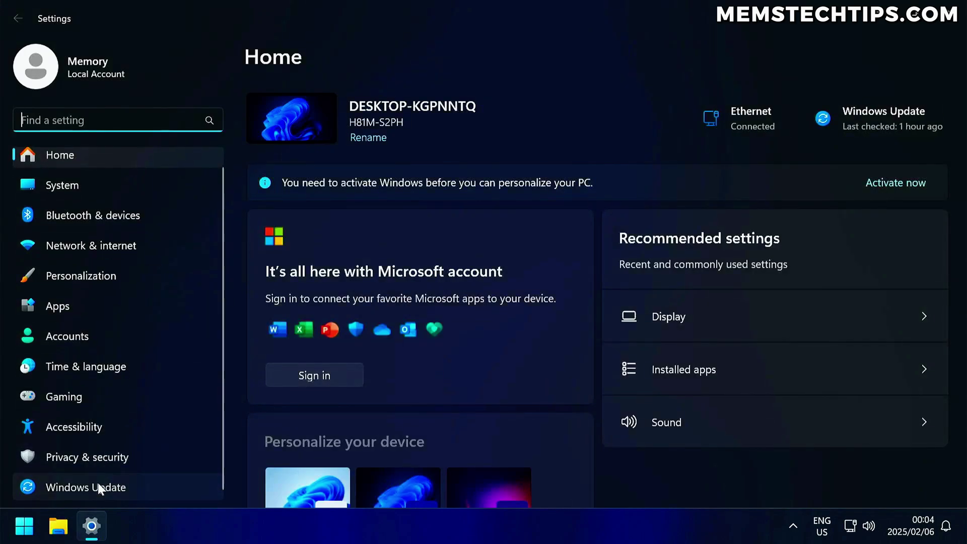
pyautogui.click(98, 487)
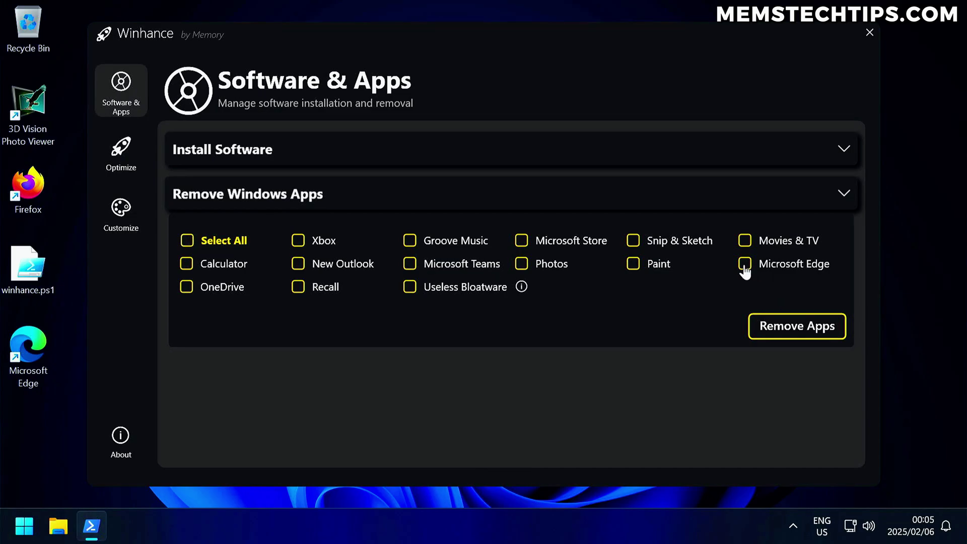
# - Remove Microsoft Edge through Winhance's Remove Windows Apps section and dismiss the success message
pyautogui.click(785, 326)
pyautogui.click(539, 319)
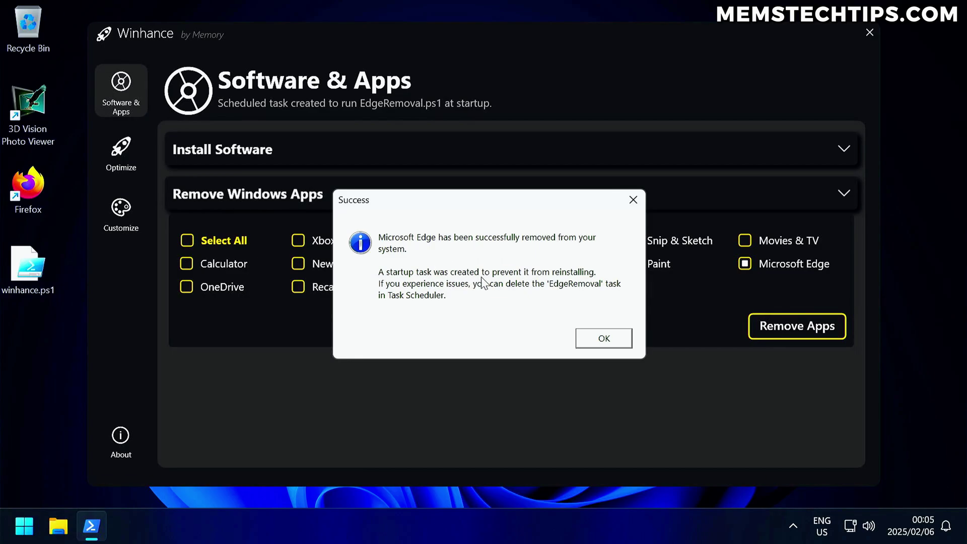
pyautogui.click(614, 338)
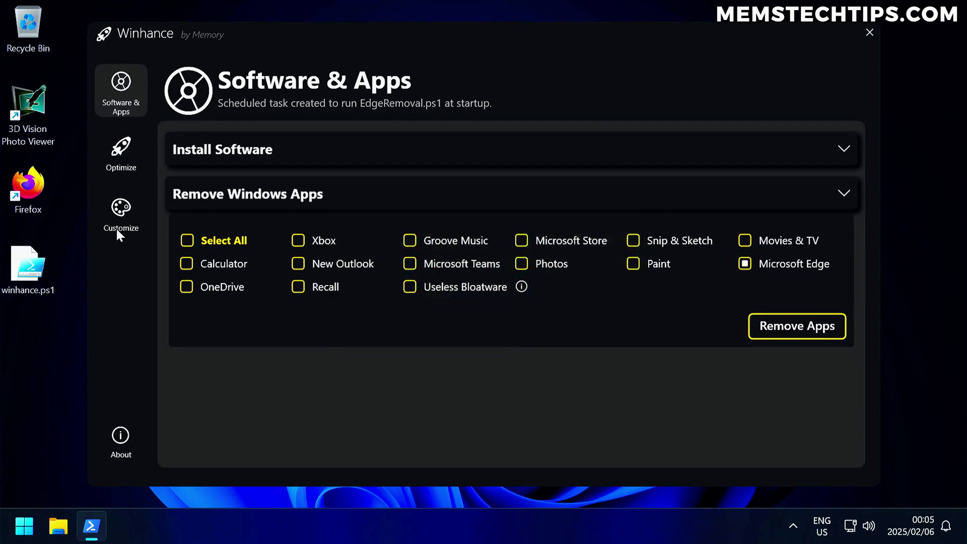
# - Restore the Windows Updates optimization to its defaults in Winhance
pyautogui.click(115, 170)
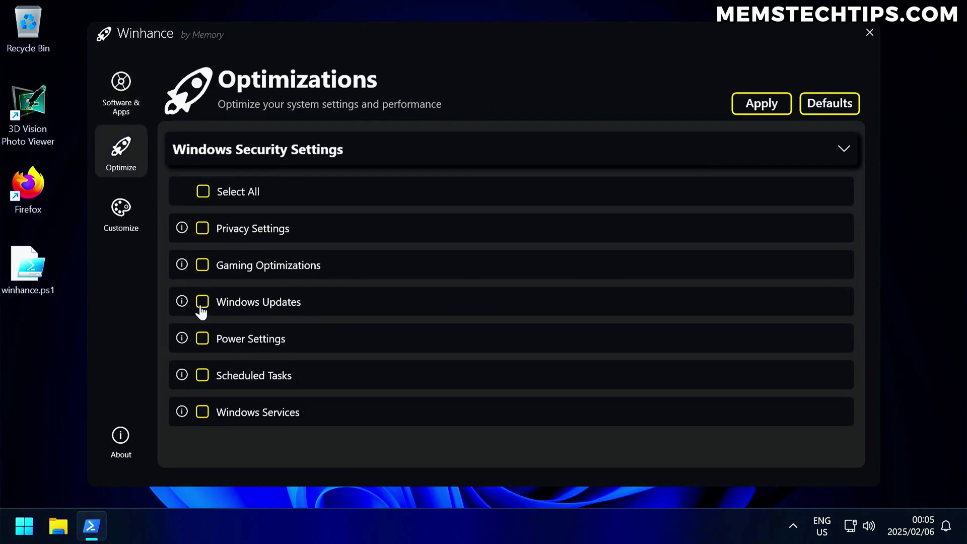
pyautogui.click(828, 111)
pyautogui.click(594, 332)
# - Resume updates on the Windows Update page in Settings and restart the PC to complete the pending updates
pyautogui.press('super')
pyautogui.click(144, 185)
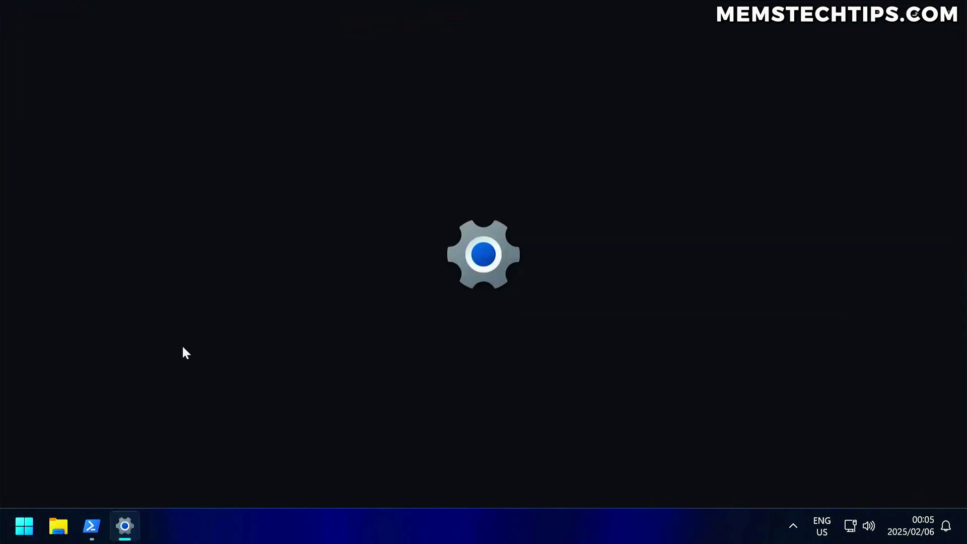
pyautogui.click(78, 493)
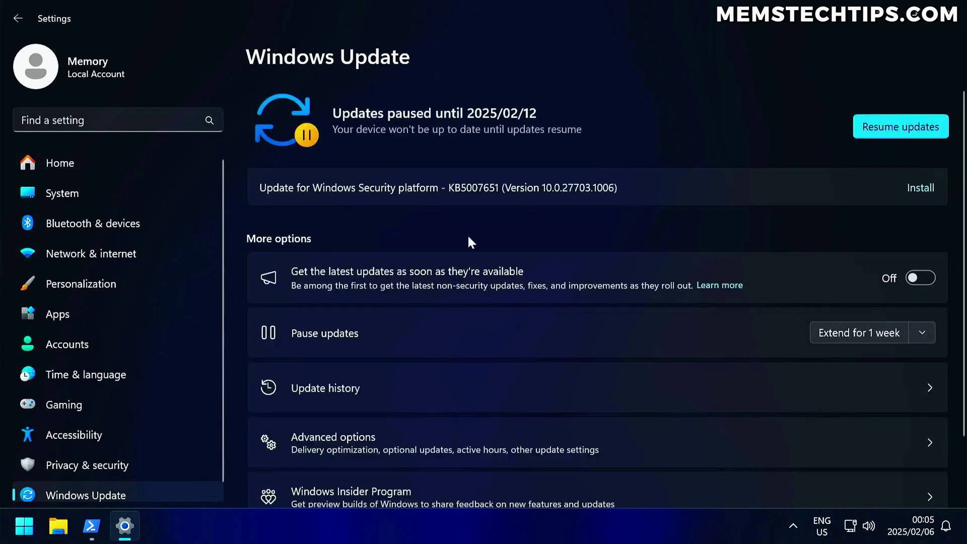
pyautogui.click(895, 126)
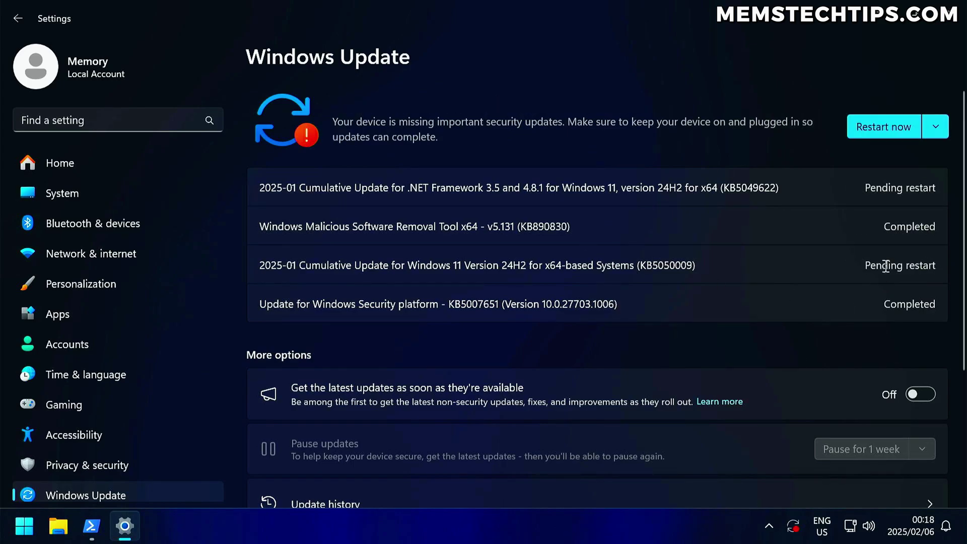
pyautogui.click(868, 130)
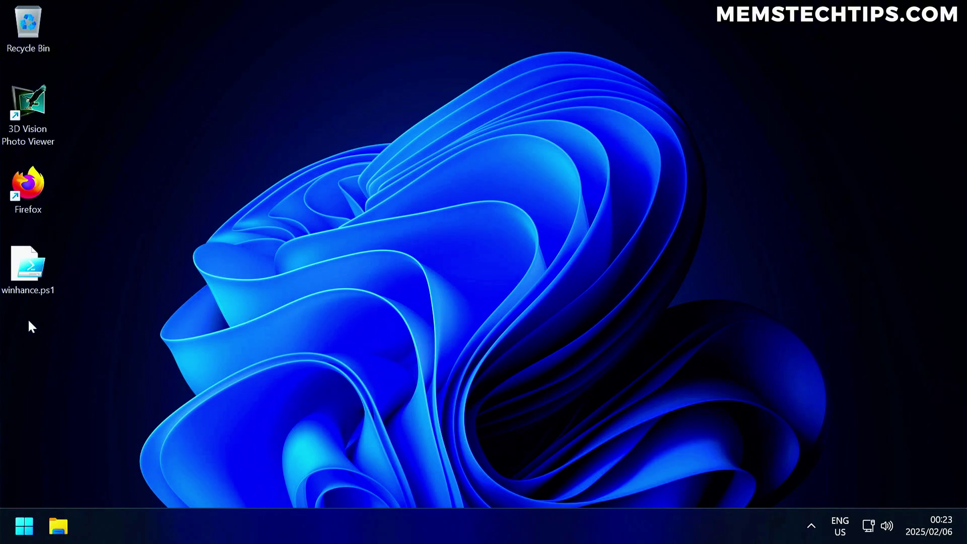
# - Look through the complete list of installed apps to check whether any removed apps returned after the restart
pyautogui.click(26, 531)
pyautogui.click(430, 129)
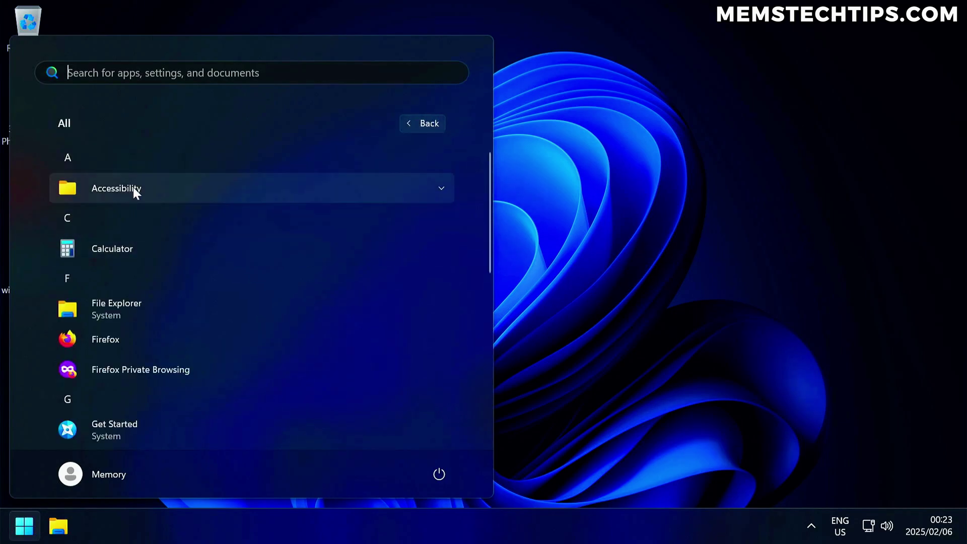
pyautogui.scroll(-8, 160, 183)
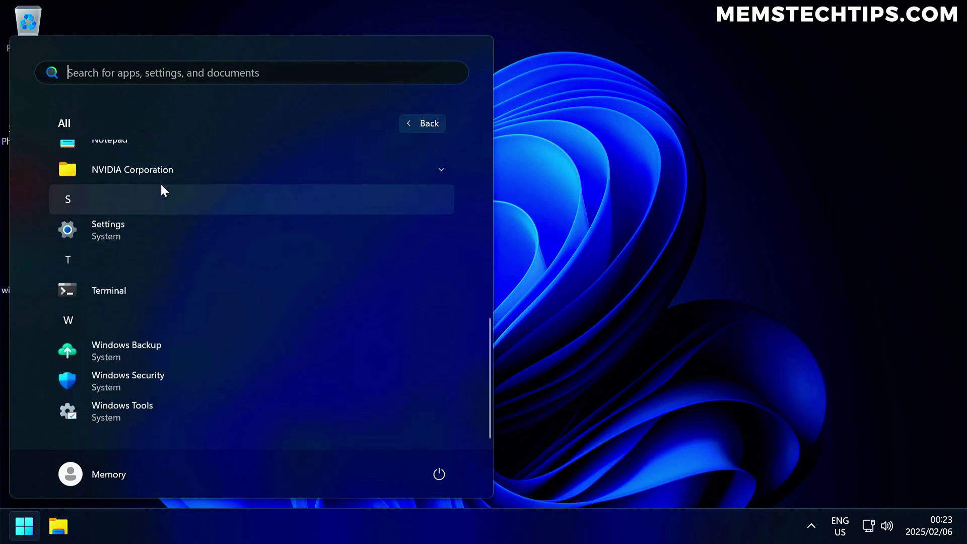
pyautogui.scroll(8, 204, 259)
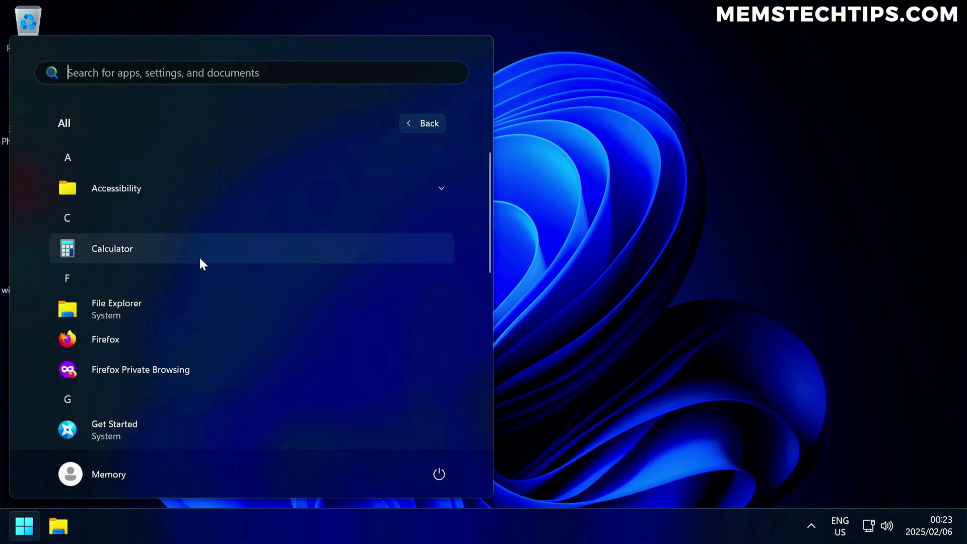
pyautogui.scroll(-8, 200, 258)
# - Download and install the KB5050094 and KB5050577 preview updates from Windows Update in Settings, enabling early access to the latest updates
pyautogui.click(121, 231)
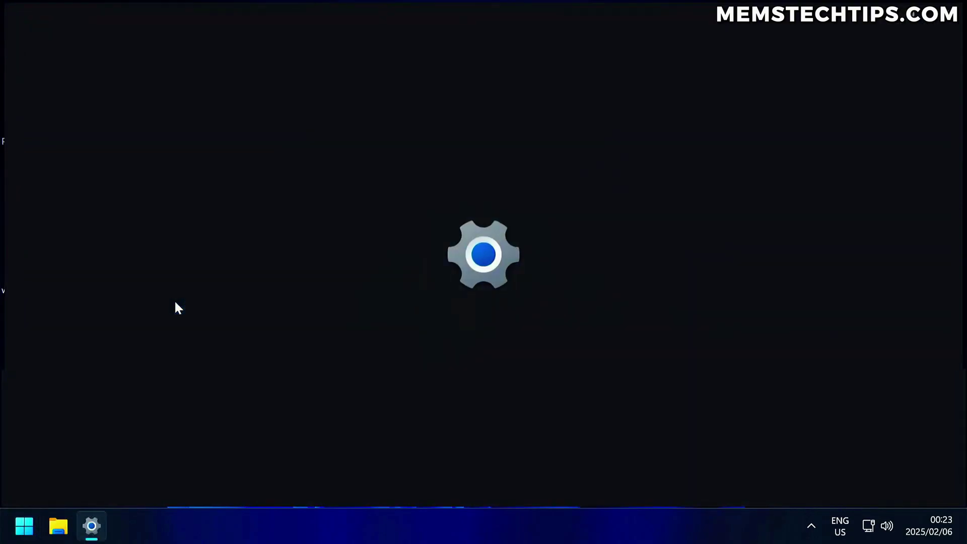
pyautogui.click(99, 484)
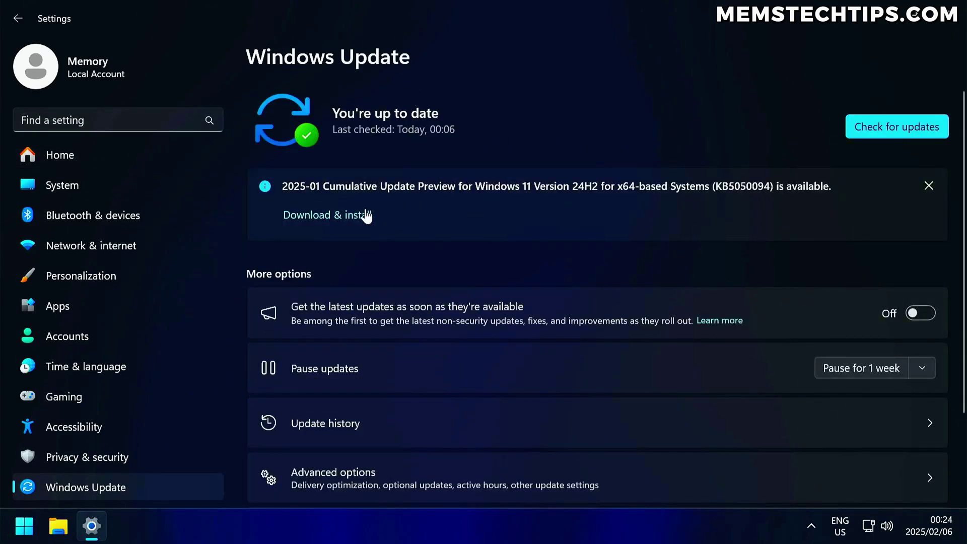
pyautogui.click(341, 215)
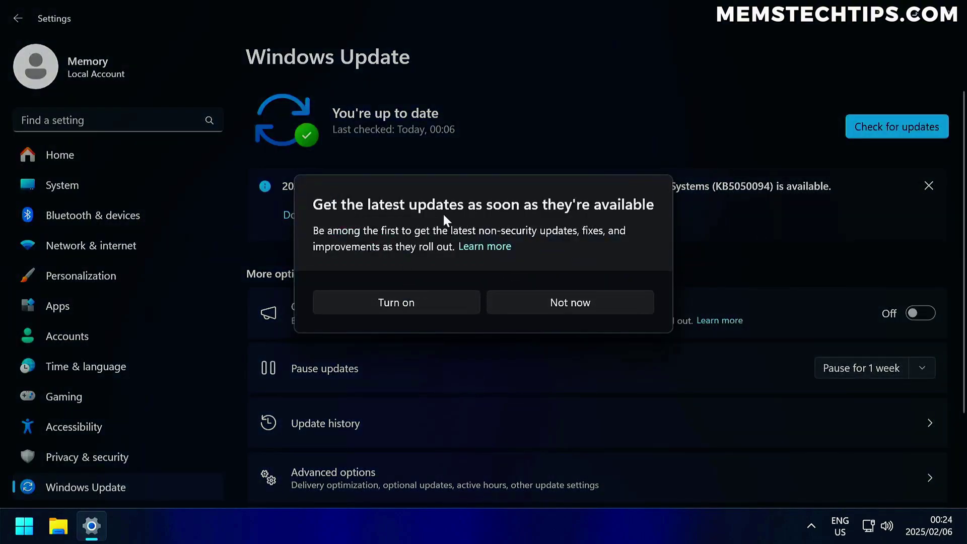
pyautogui.click(426, 300)
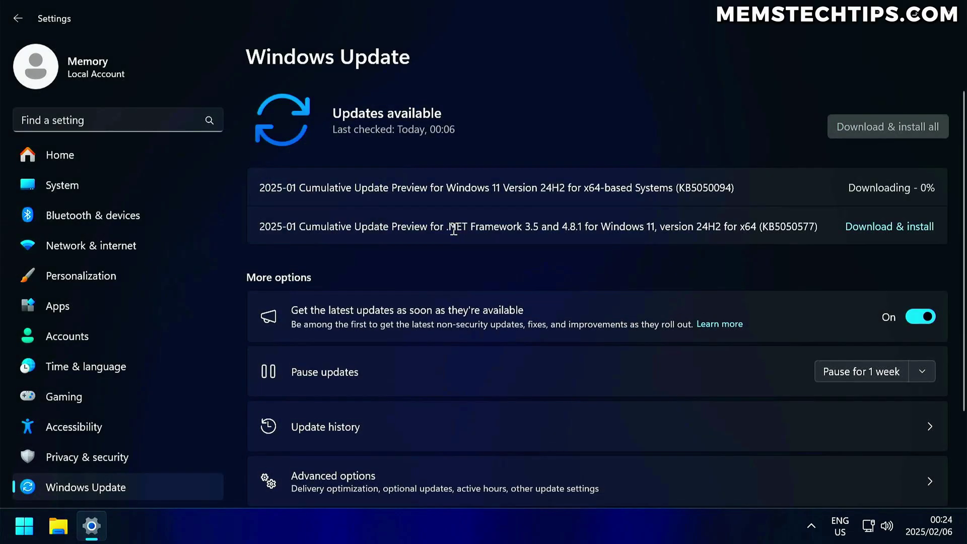
pyautogui.click(866, 237)
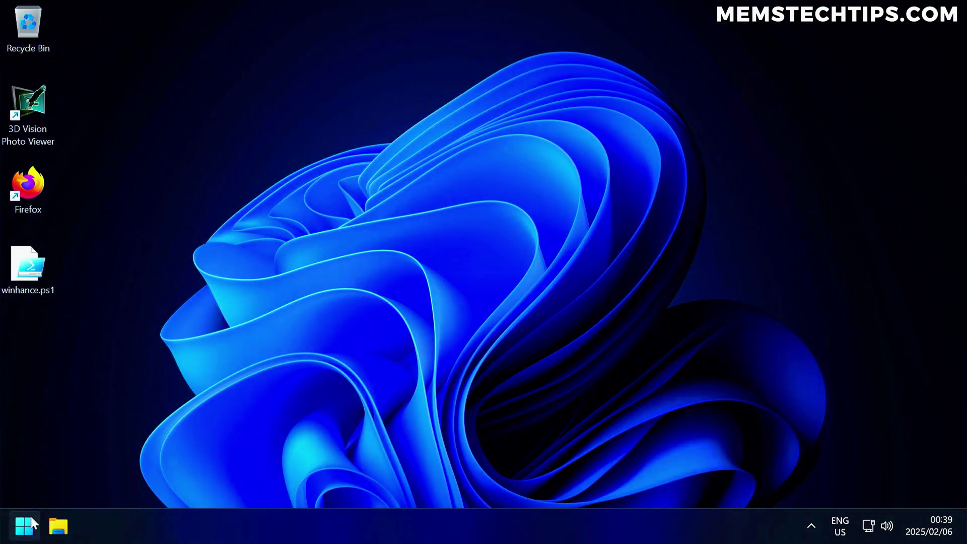
# - Check the installed apps list after the preview updates, and open the Windows Update page in Settings to check the update status
pyautogui.click(30, 519)
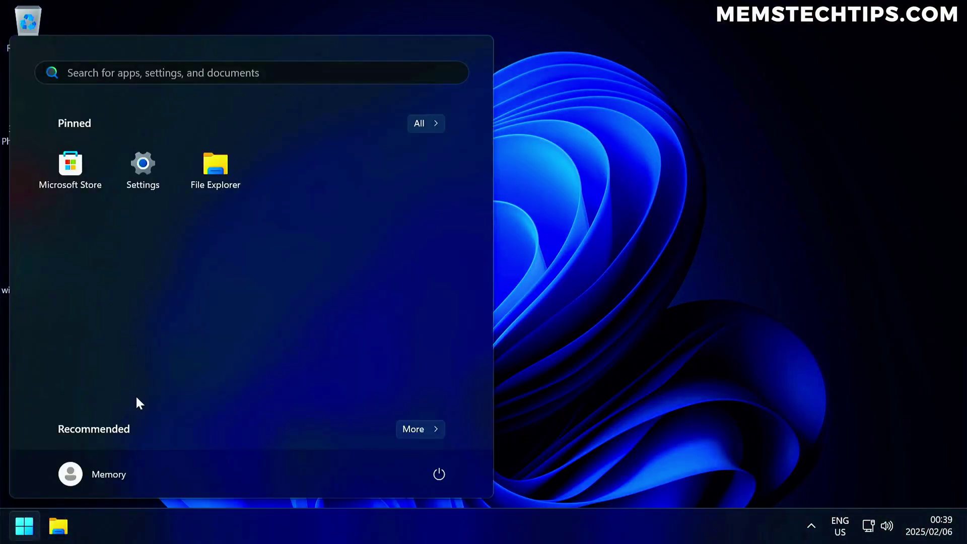
pyautogui.click(417, 129)
pyautogui.scroll(-6, 224, 222)
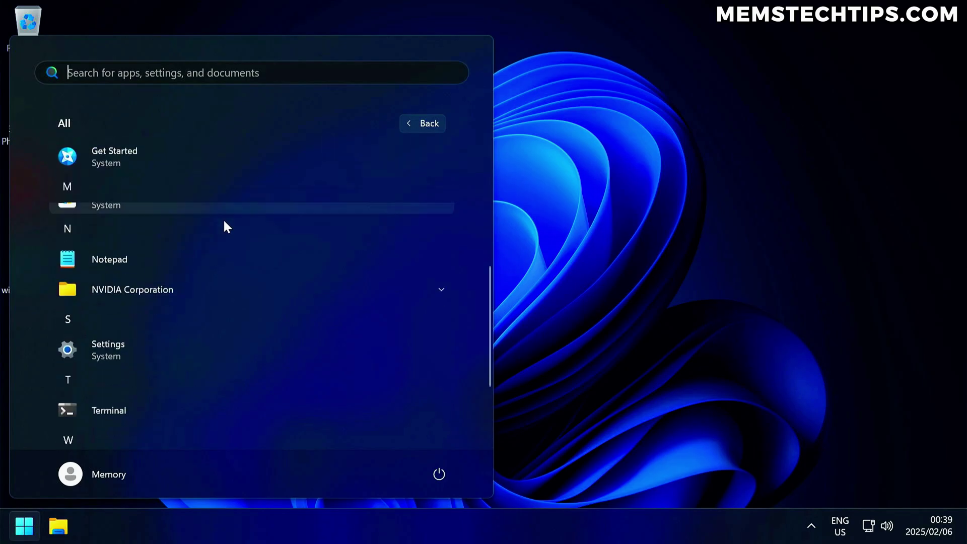
pyautogui.click(222, 226)
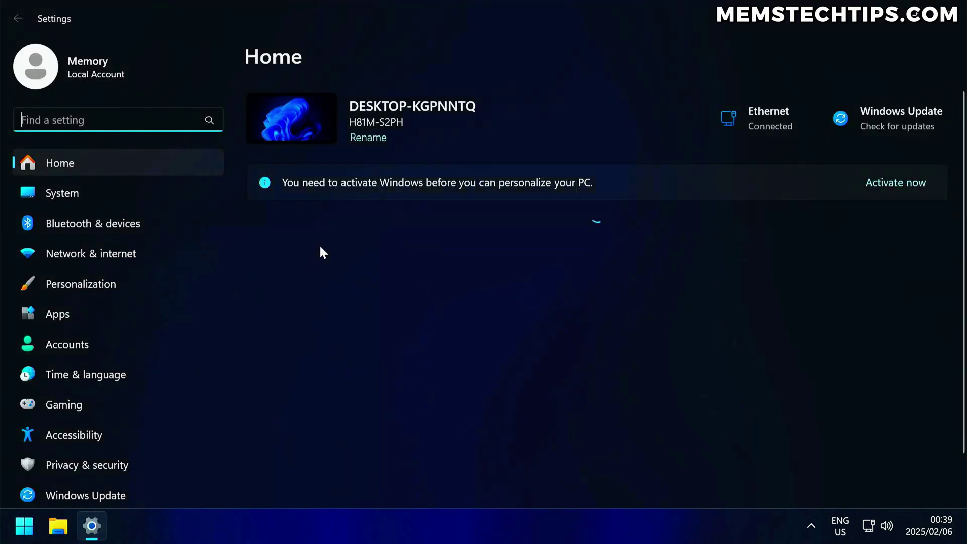
pyautogui.scroll(-1, 124, 309)
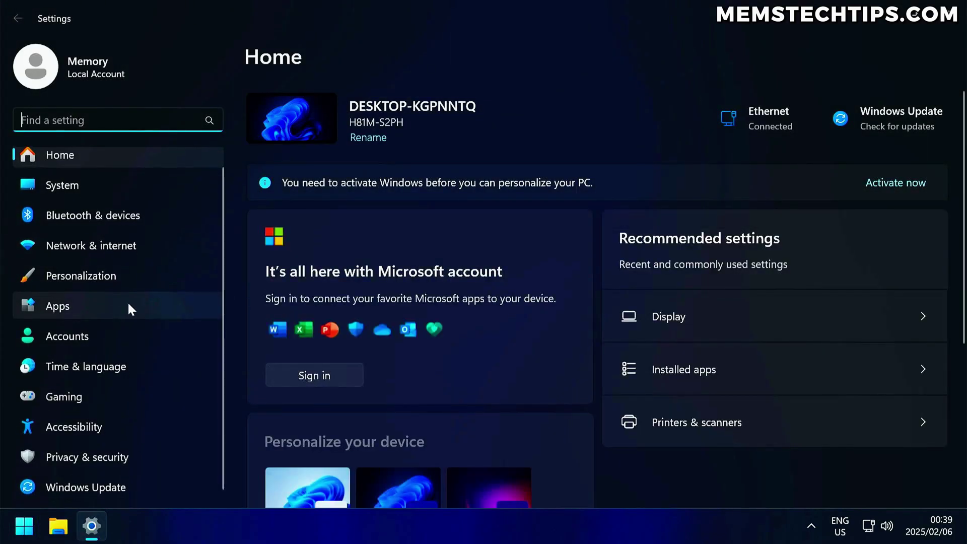
pyautogui.click(116, 486)
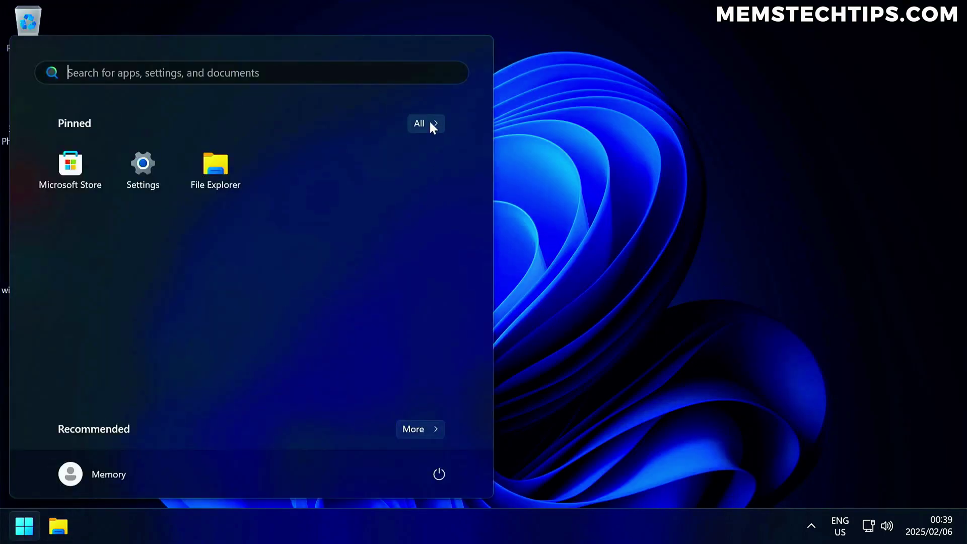
# - Review the full installed apps list again for any reinstalled bloatware, and close the list
pyautogui.click(432, 123)
pyautogui.scroll(-5, 300, 234)
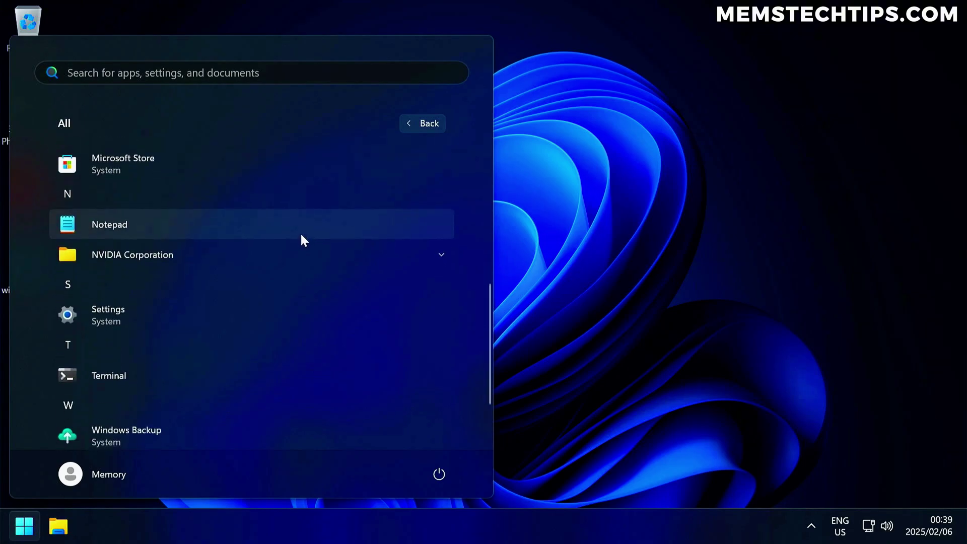
pyautogui.scroll(-2, 301, 235)
pyautogui.scroll(3, 303, 236)
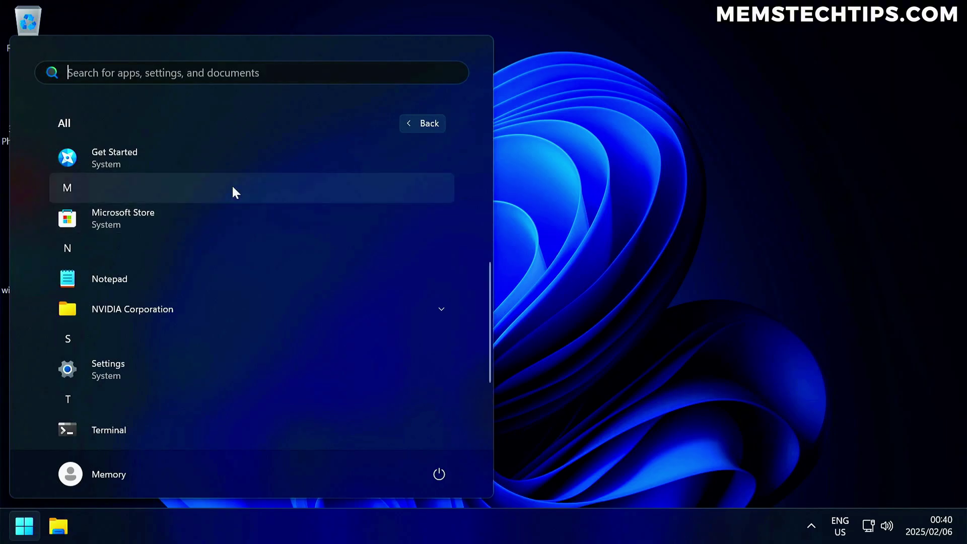
pyautogui.press('Escape')
pyautogui.click(566, 226)
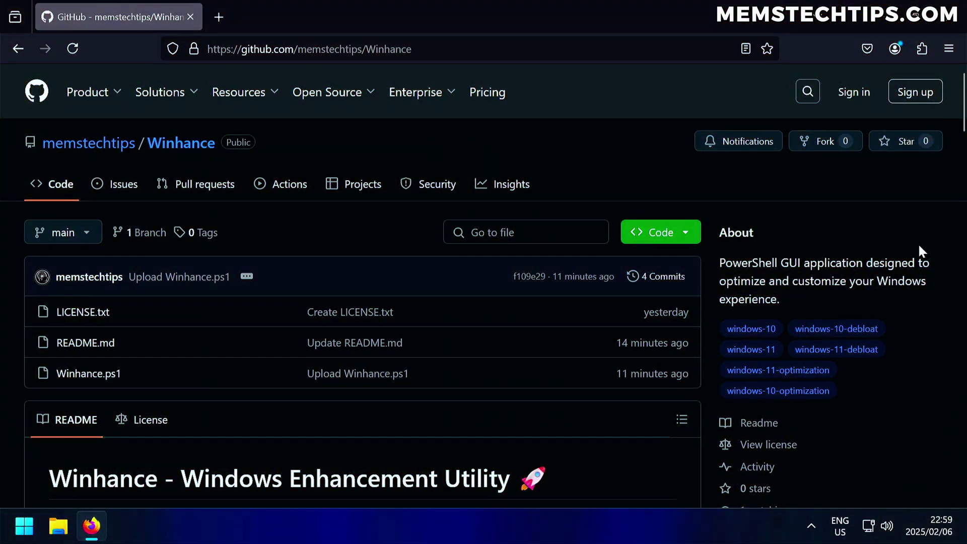
# - Copy the irm launch command for Winhance.ps1 from the usage instructions in the Winhance GitHub README
pyautogui.scroll(-6, 944, 237)
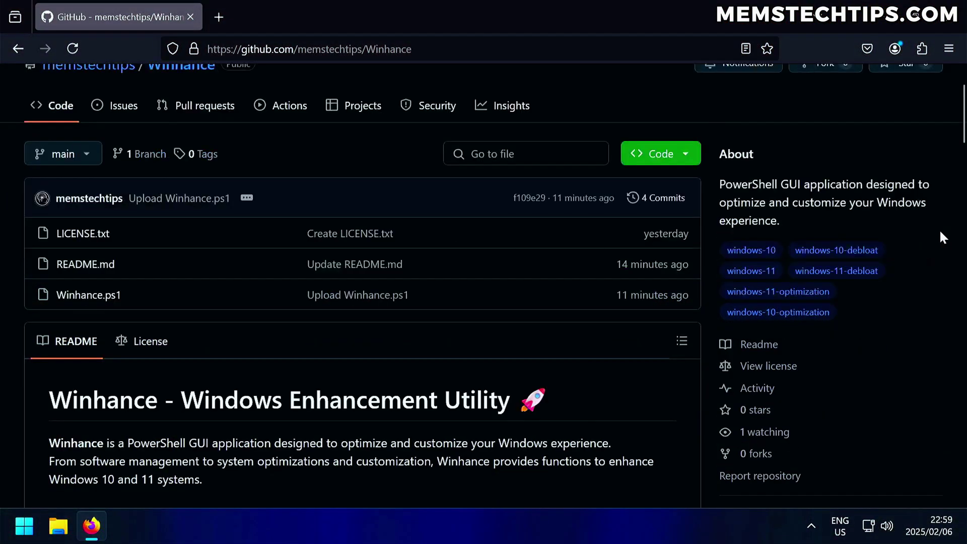
pyautogui.scroll(-2, 937, 232)
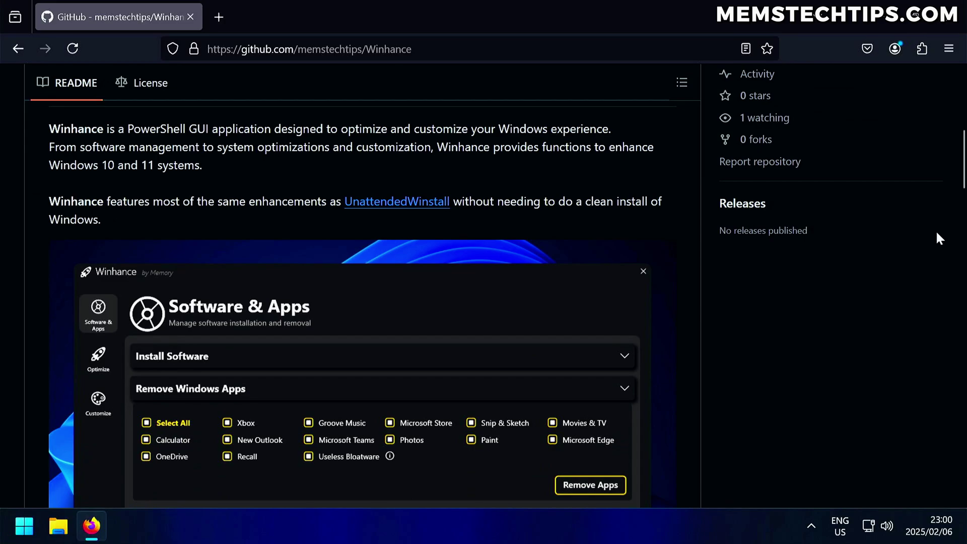
pyautogui.scroll(-4, 935, 232)
pyautogui.scroll(-4, 932, 228)
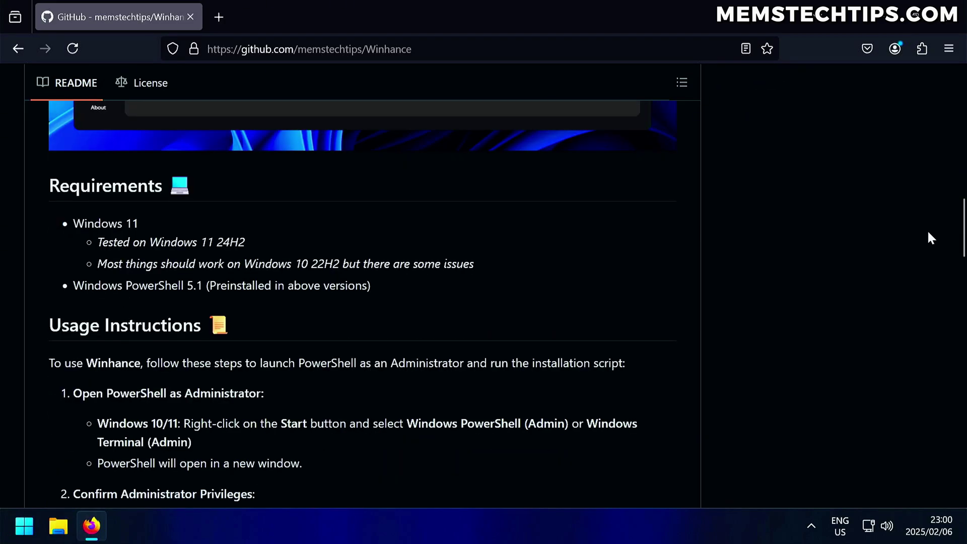
pyautogui.scroll(-3, 920, 229)
pyautogui.scroll(-5, 915, 235)
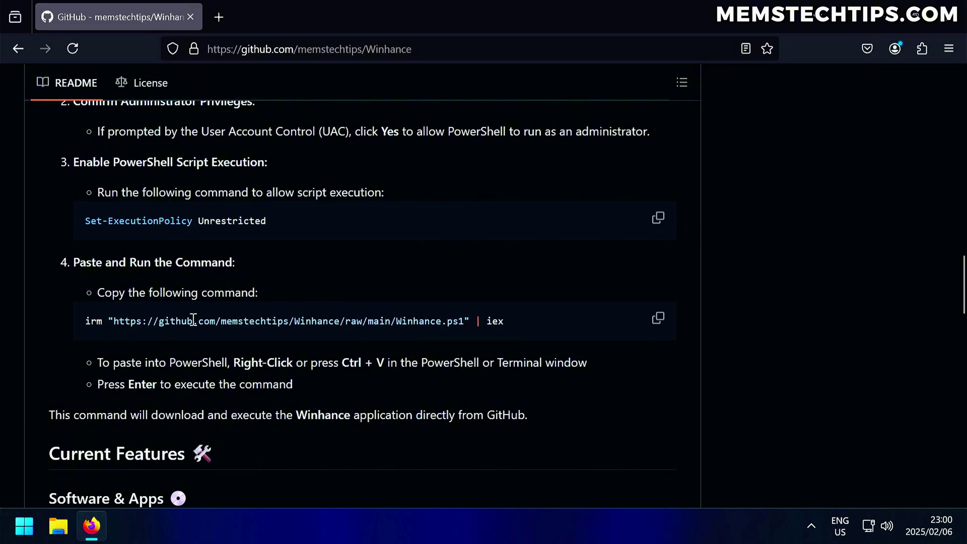
pyautogui.click(657, 318)
# - Run the copied Winhance command in an administrator Terminal, accept the important notice and dismiss the backup information
pyautogui.rightClick(29, 521)
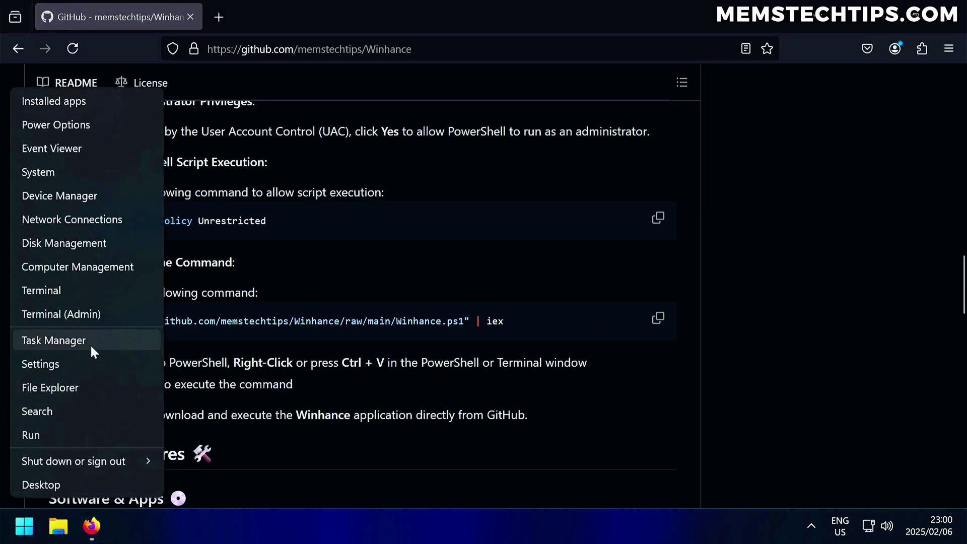
pyautogui.click(115, 312)
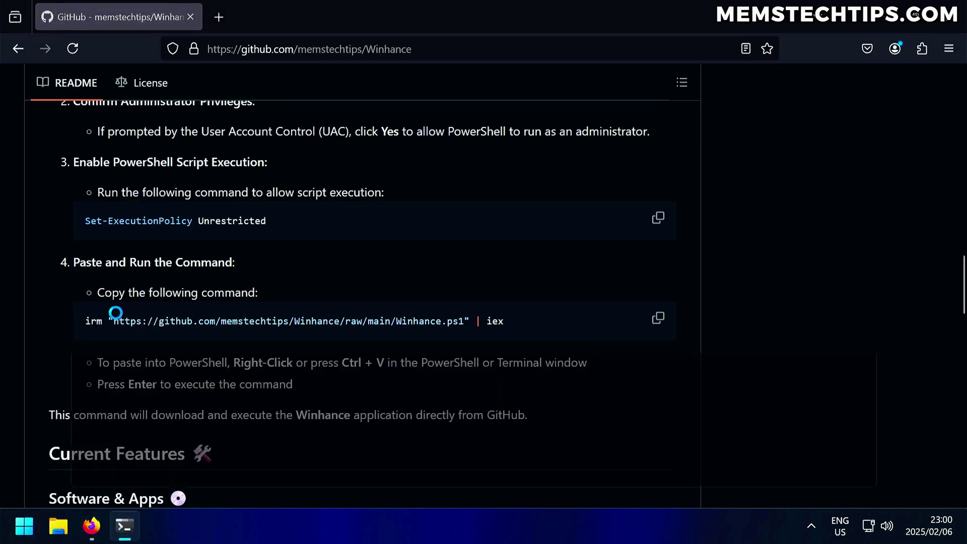
pyautogui.hotkey('ctrl', 'v')
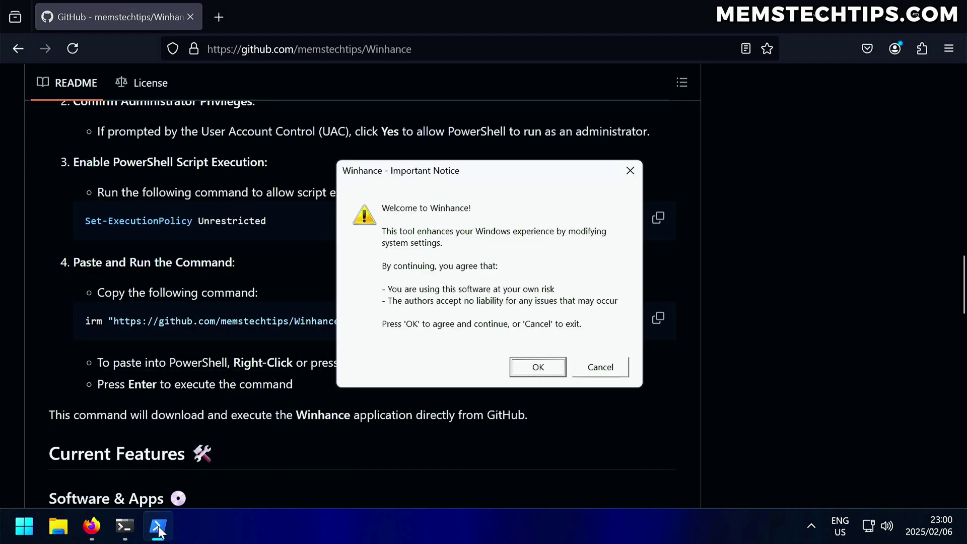
pyautogui.click(523, 367)
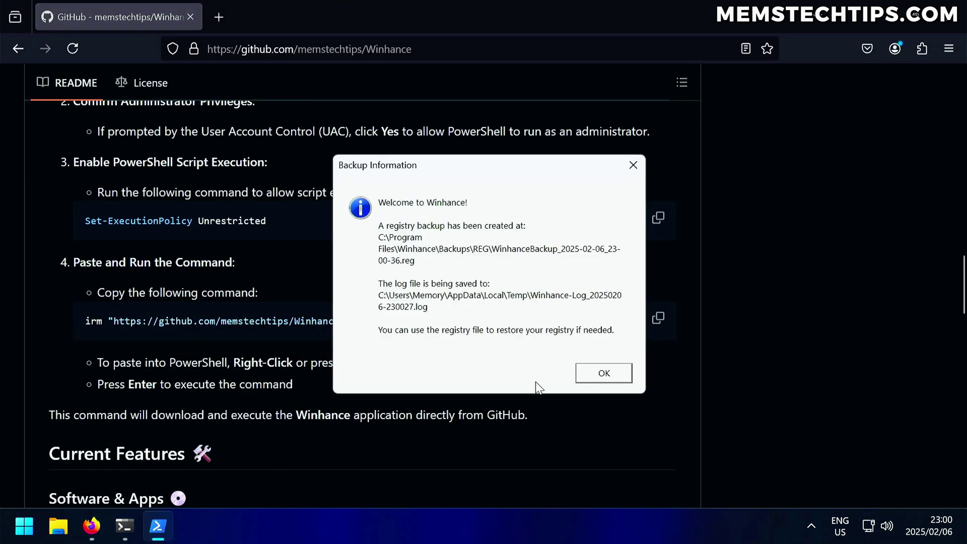
pyautogui.click(609, 375)
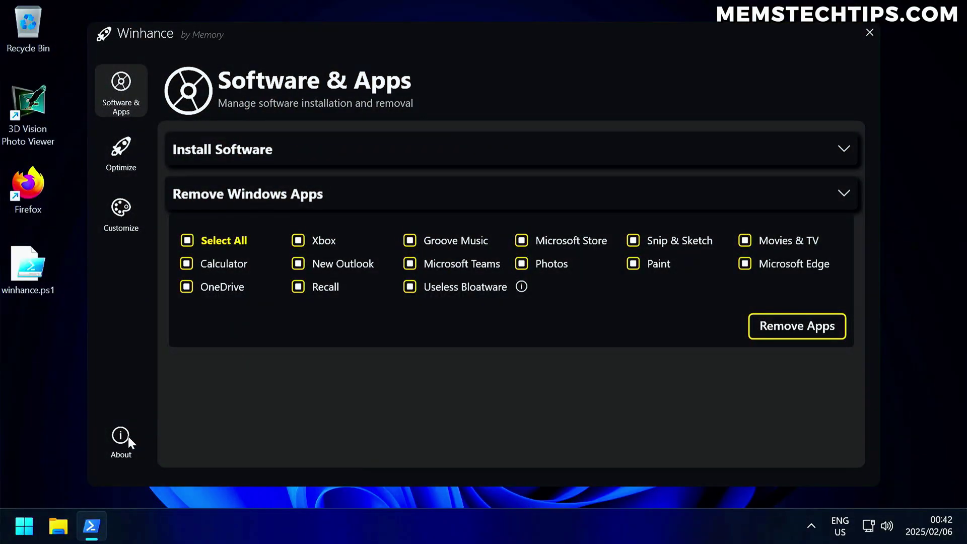
# - Open Winhance's About information and close Winhance
pyautogui.click(122, 440)
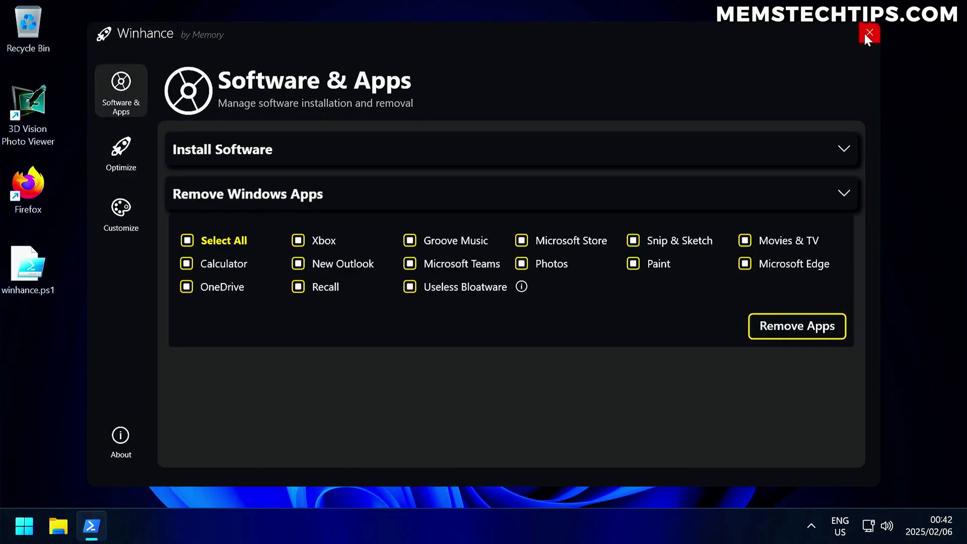
pyautogui.click(867, 35)
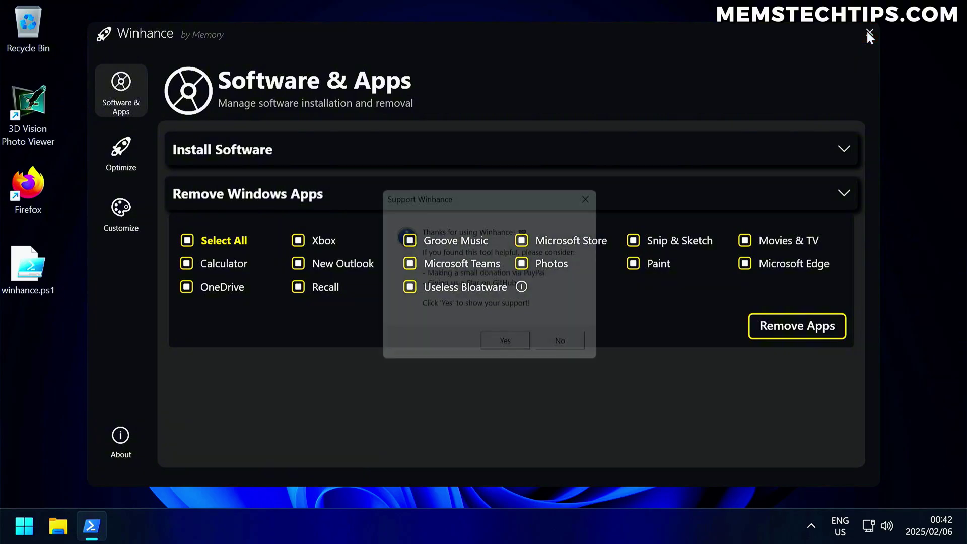